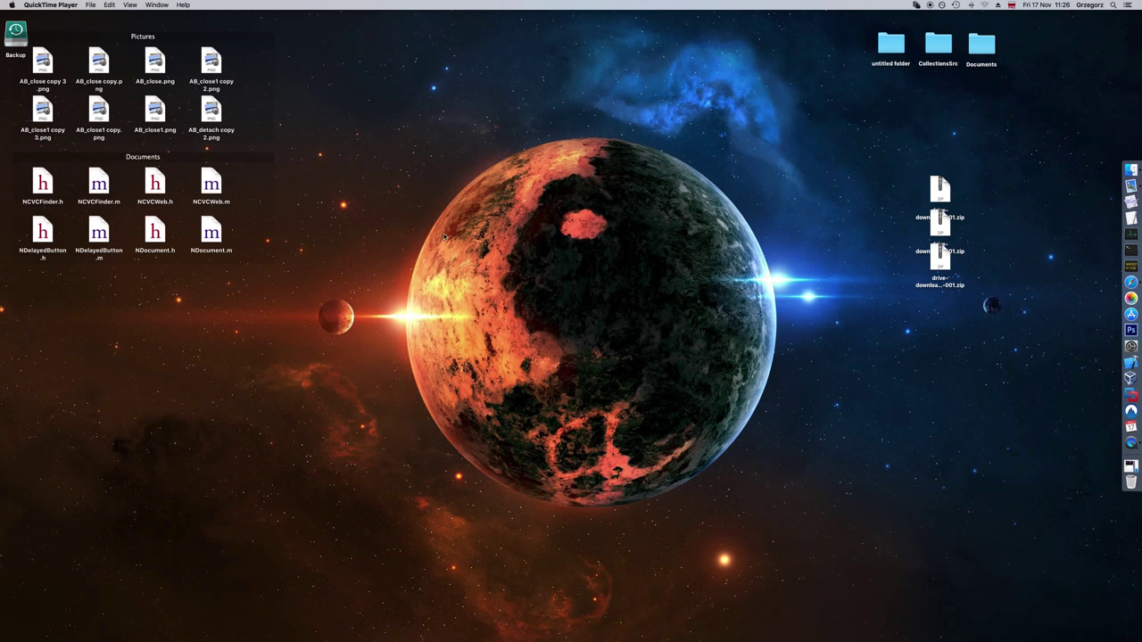
pyautogui.scroll(-5, 248, 103)
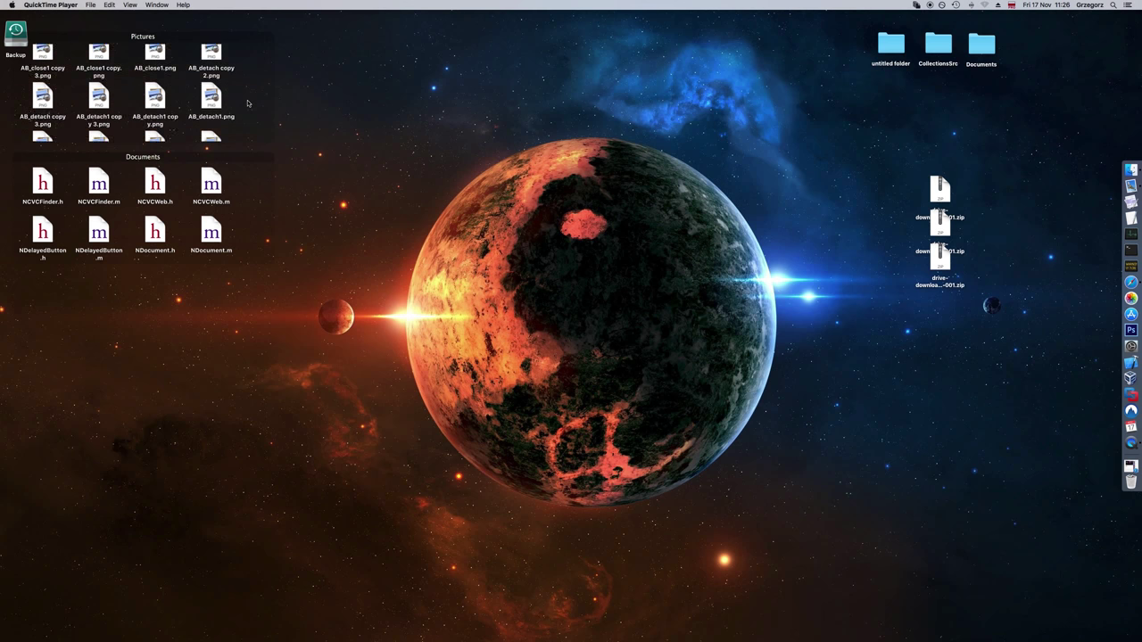
pyautogui.scroll(5, 248, 103)
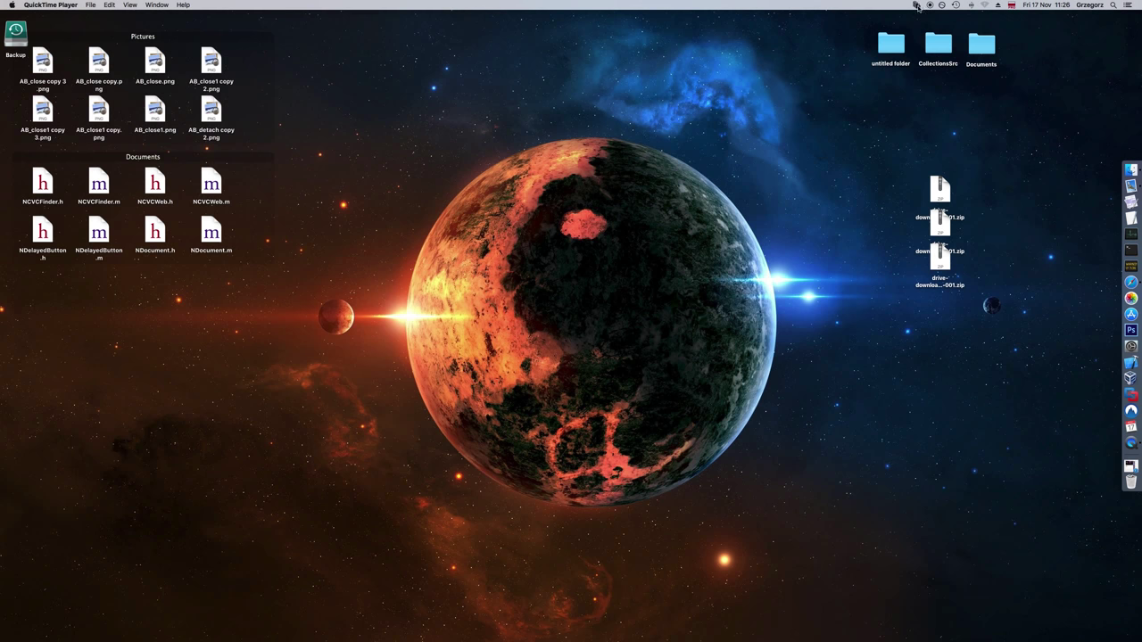
# Step: Create a new Collection on the desktop and place it beside the Pictures collection
pyautogui.click(916, 5)
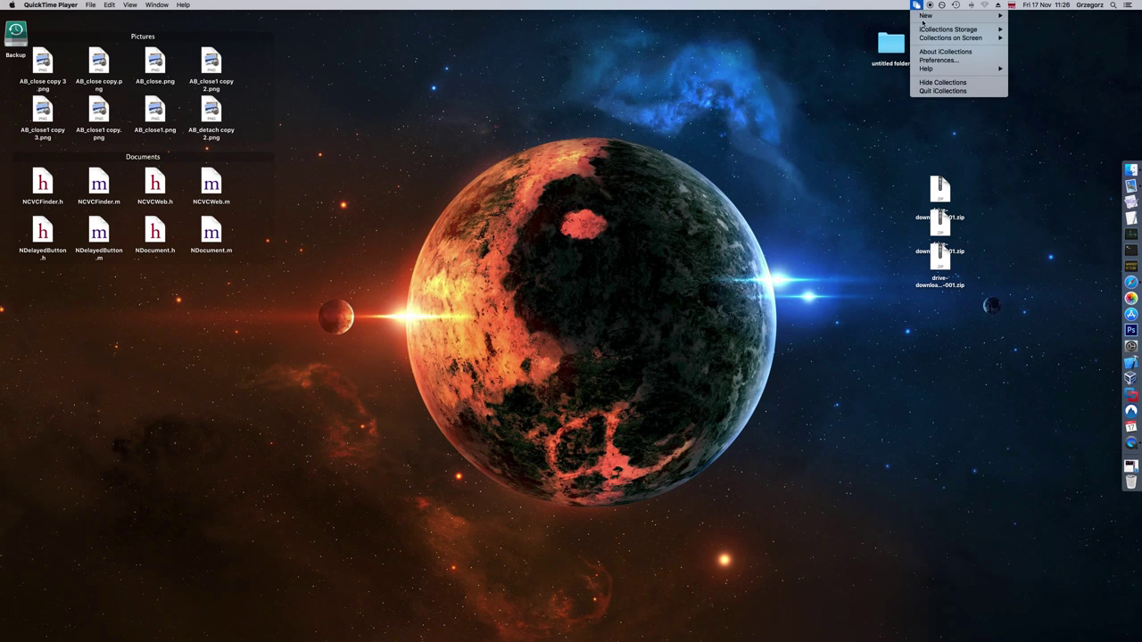
pyautogui.moveTo(946, 16)
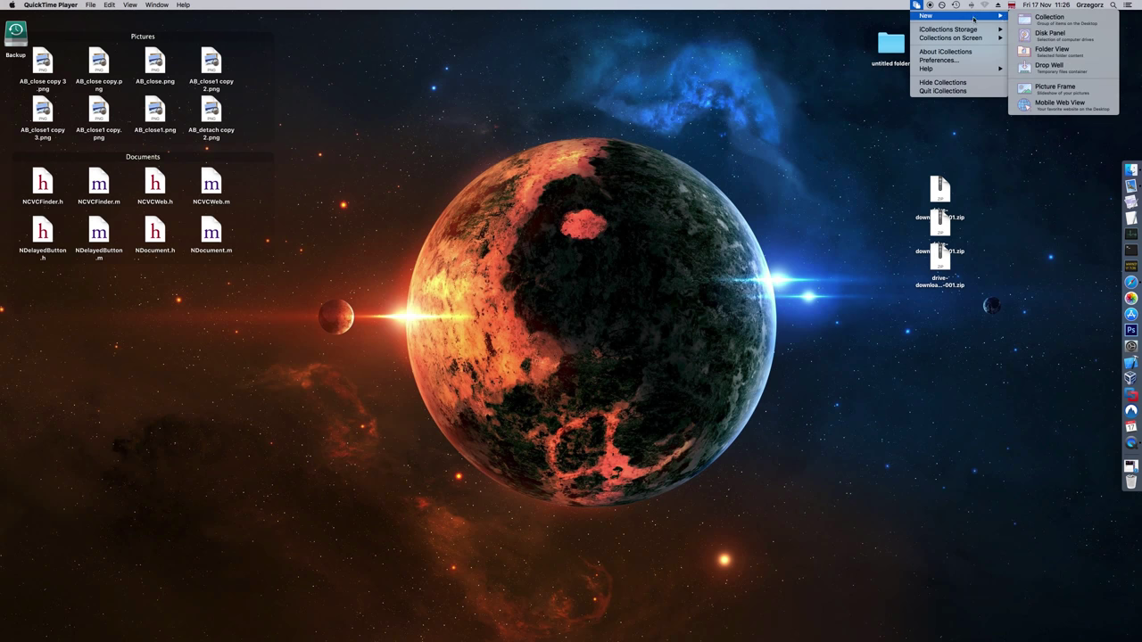
pyautogui.click(1091, 19)
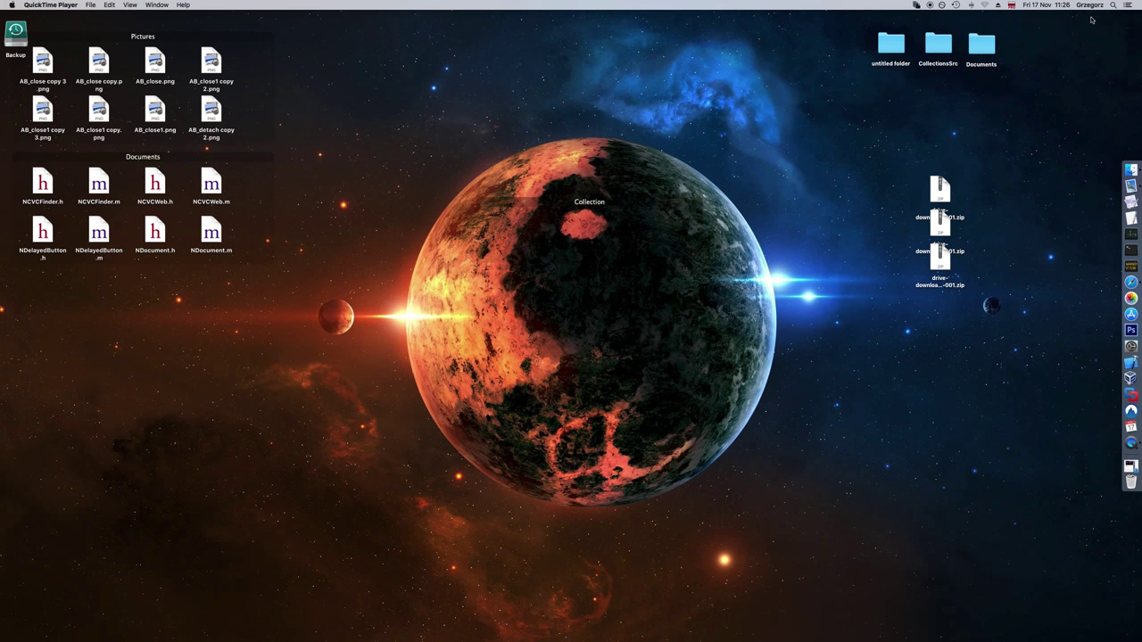
pyautogui.moveTo(655, 200); pyautogui.dragTo(472, 32)
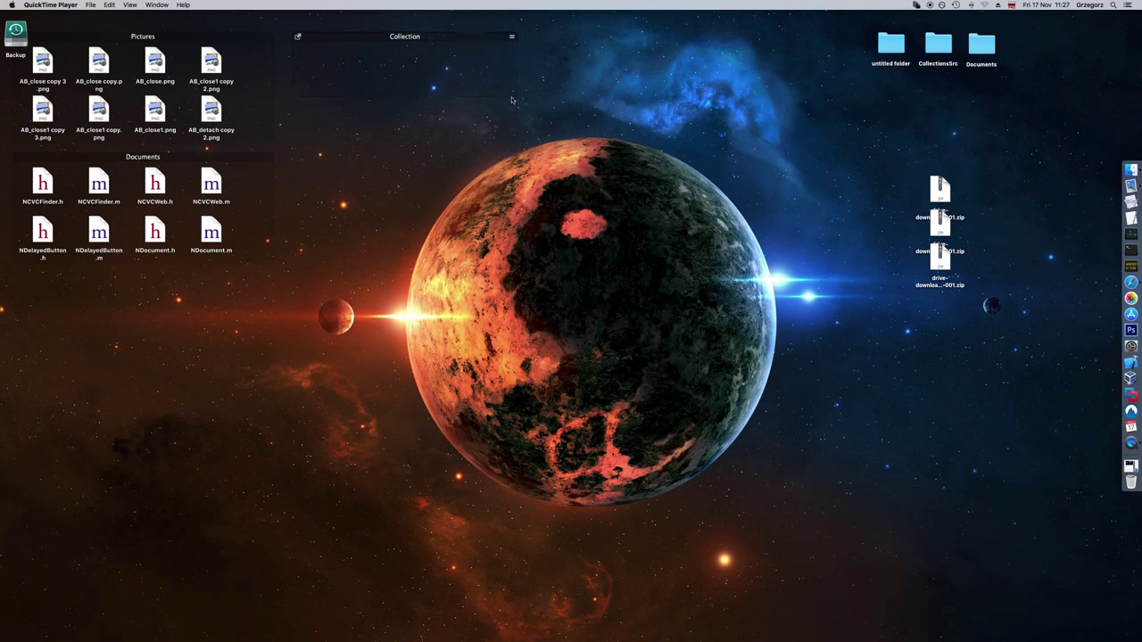
# Step: Enlarge the new collection and move the three drive-download zip files from the desktop into it
pyautogui.moveTo(515, 95); pyautogui.dragTo(555, 80)
pyautogui.moveTo(889, 169); pyautogui.dragTo(525, 108)
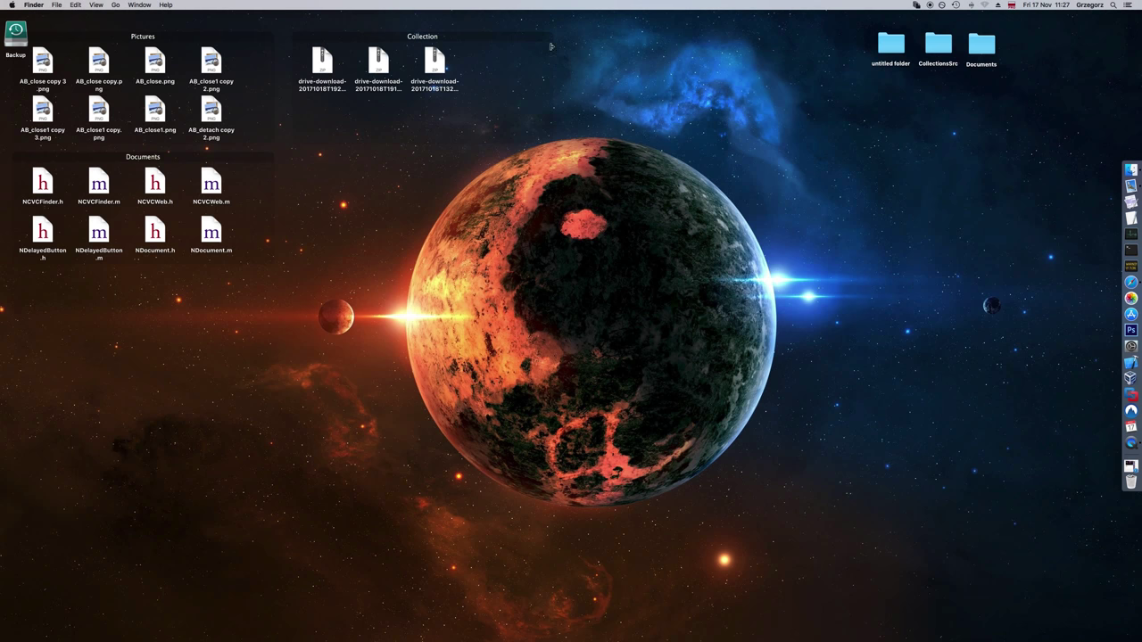
# Step: In the new collection's appearance settings, change the window background color to cyan
pyautogui.click(547, 37)
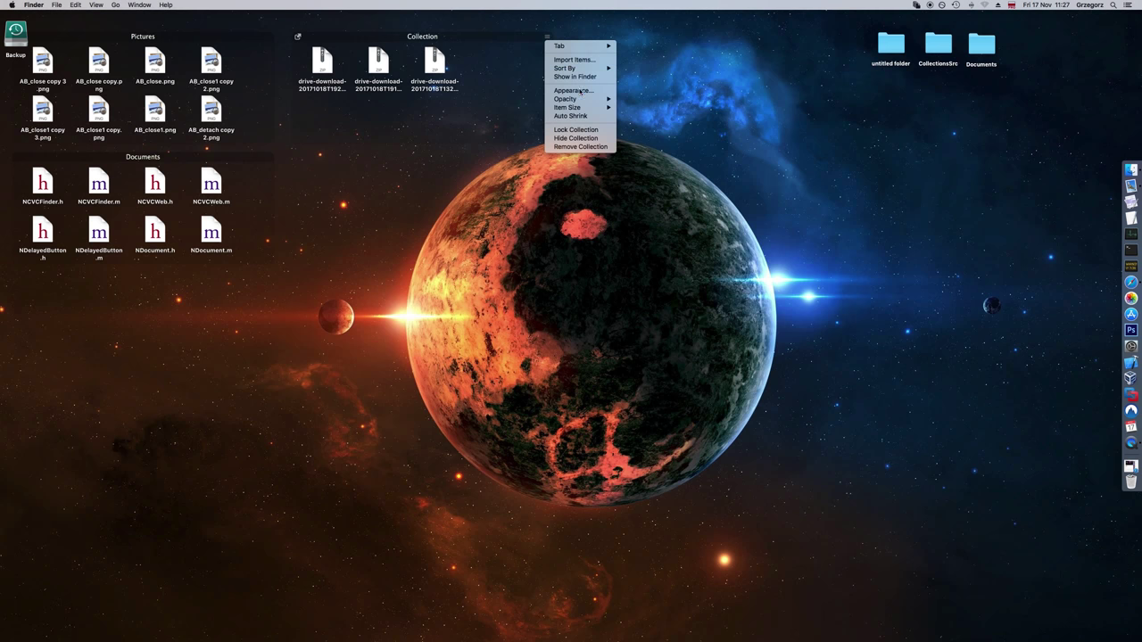
pyautogui.click(578, 90)
pyautogui.moveTo(528, 111); pyautogui.dragTo(656, 161)
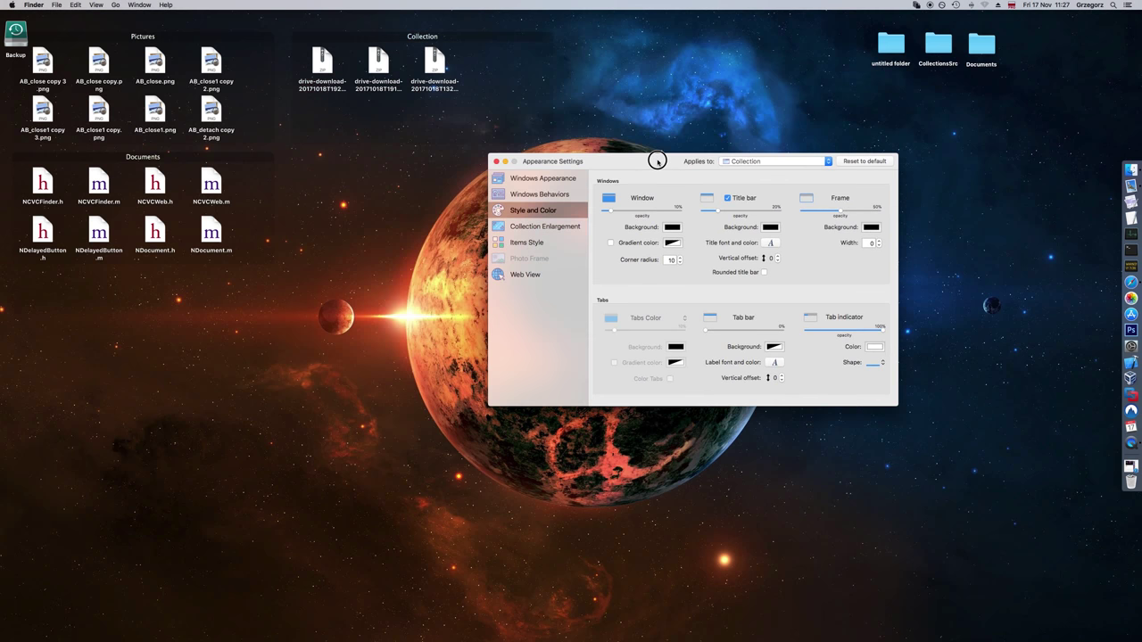
pyautogui.click(670, 228)
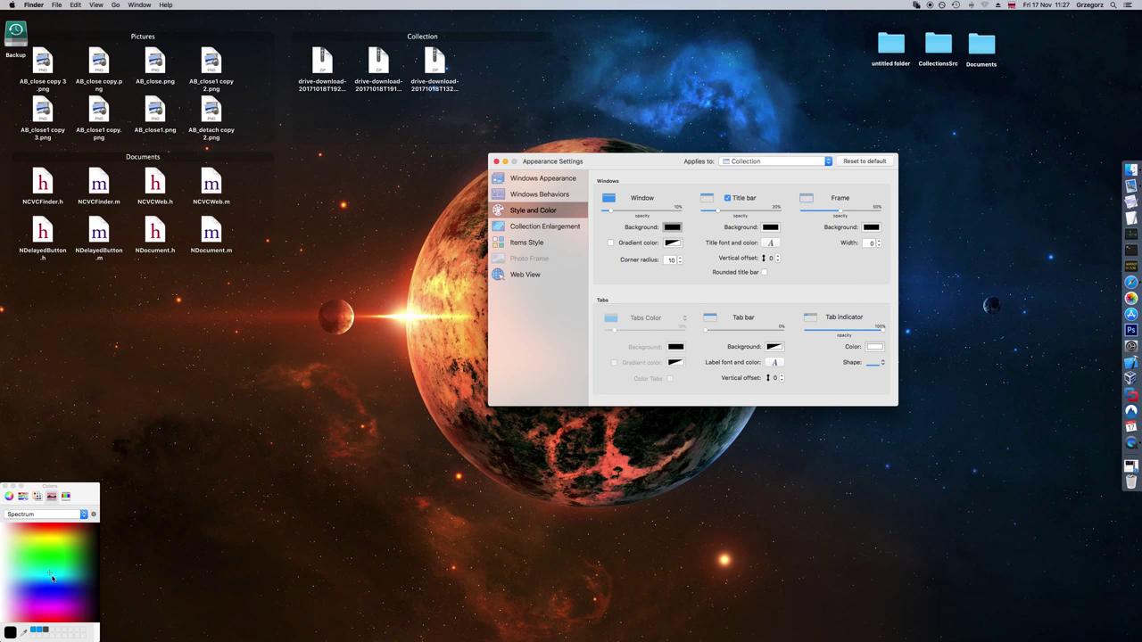
pyautogui.click(51, 577)
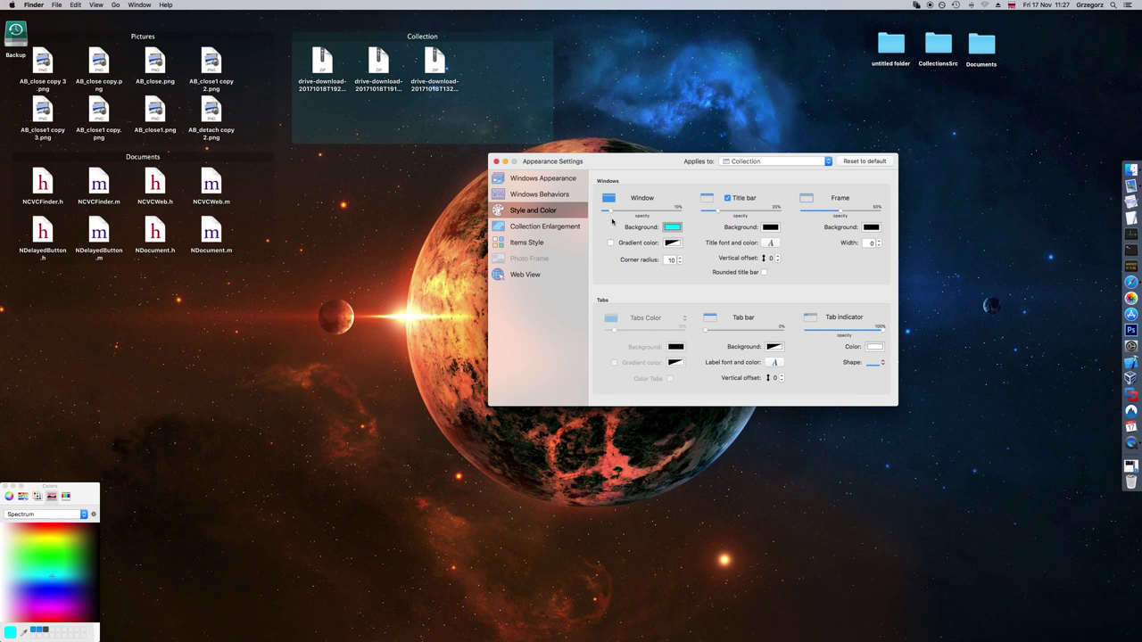
# Step: Set the collection's window opacity to 19% and lower its title bar opacity to almost nothing, closing the appearance settings
pyautogui.moveTo(618, 211); pyautogui.dragTo(618, 211)
pyautogui.moveTo(721, 212); pyautogui.dragTo(698, 212)
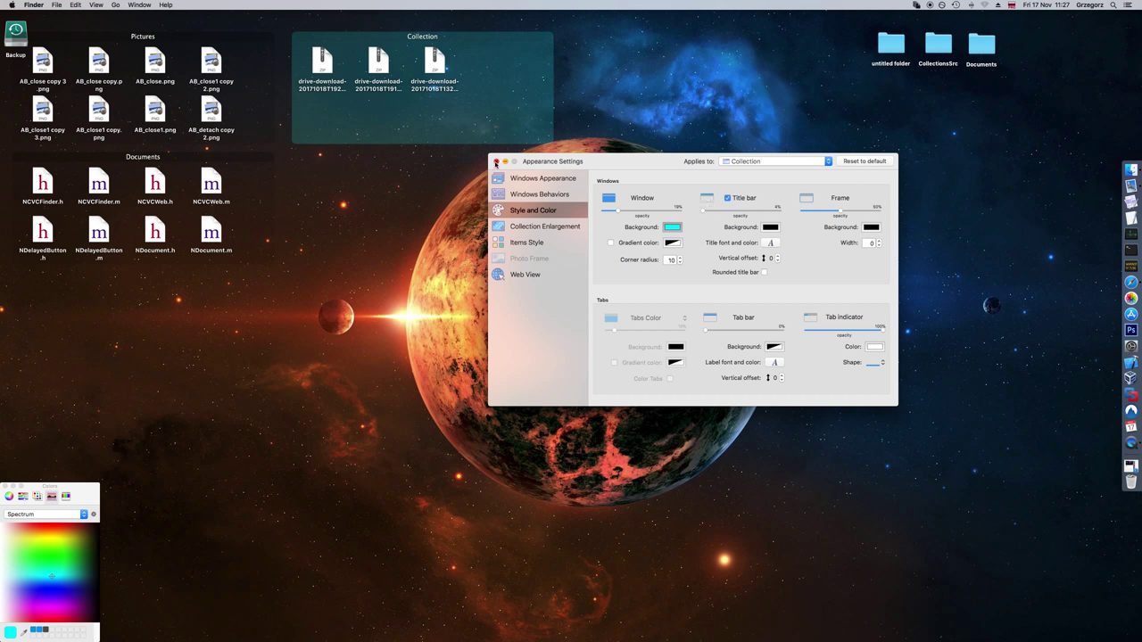
pyautogui.click(496, 161)
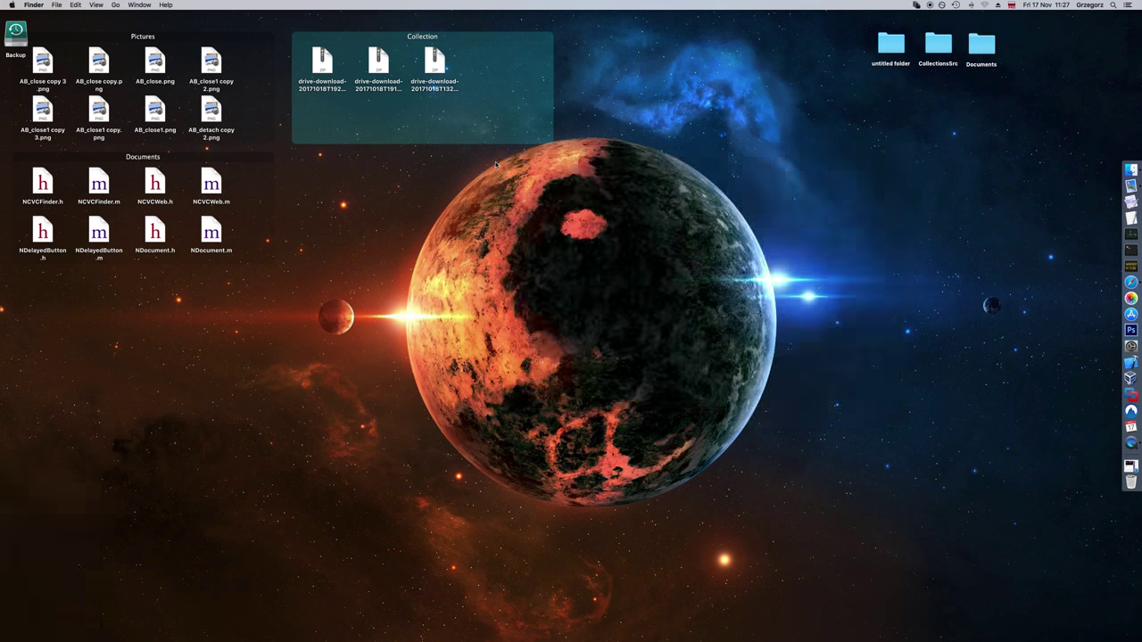
# Step: Set the item size of the collection with the zip files to Medium (bottom label)
pyautogui.click(547, 37)
pyautogui.moveTo(575, 105)
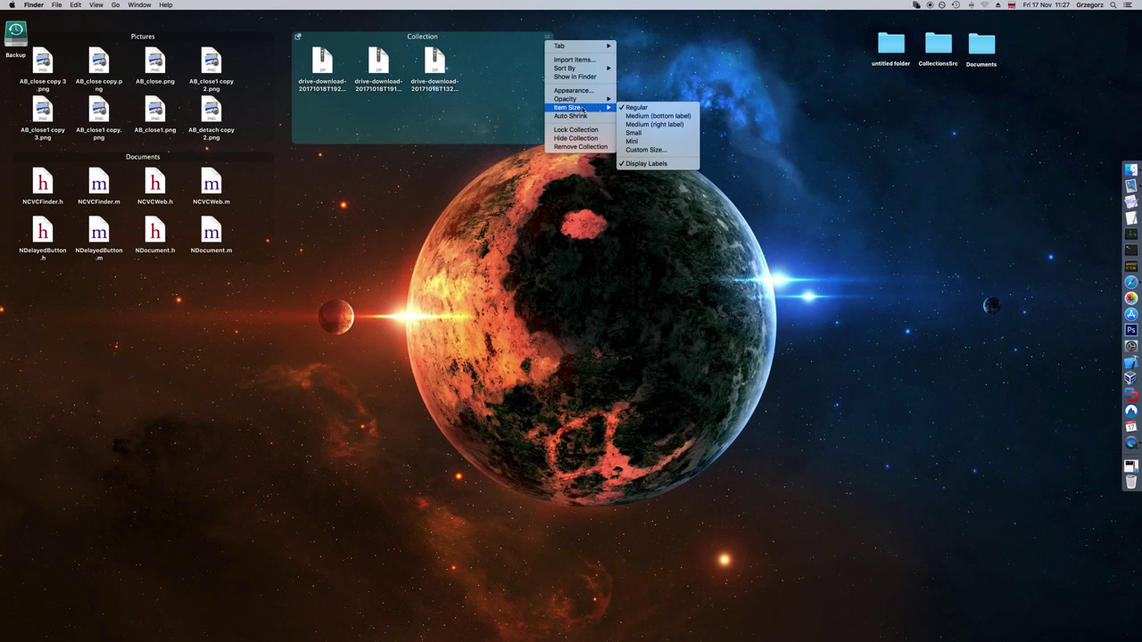
pyautogui.click(657, 116)
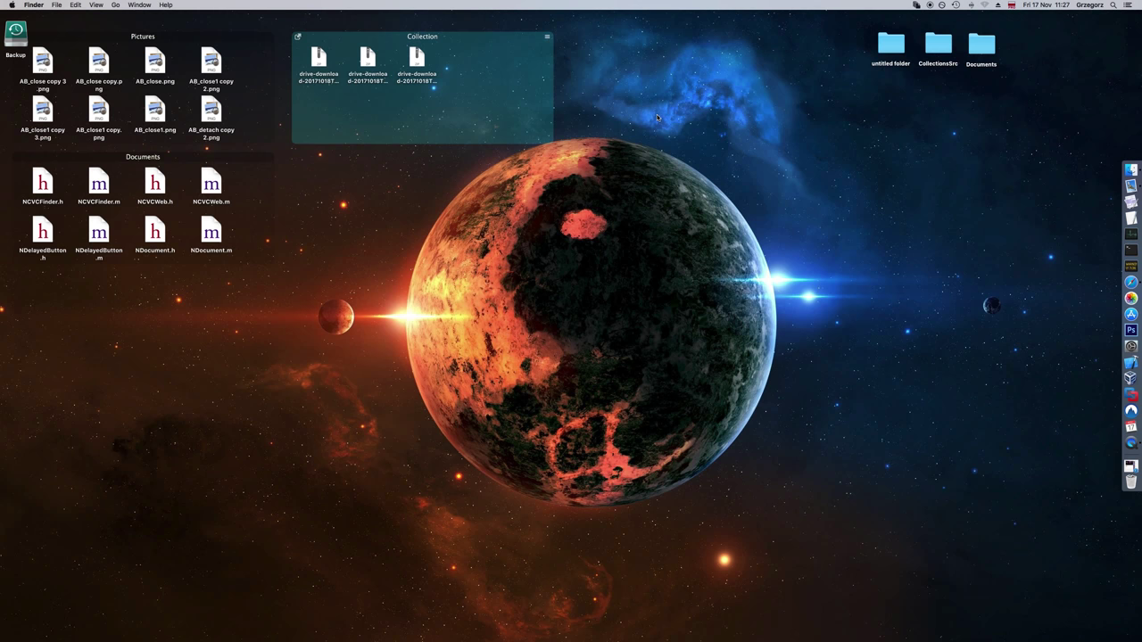
# Step: Add a new tab named Documents to the cyan collection
pyautogui.click(548, 39)
pyautogui.moveTo(557, 45)
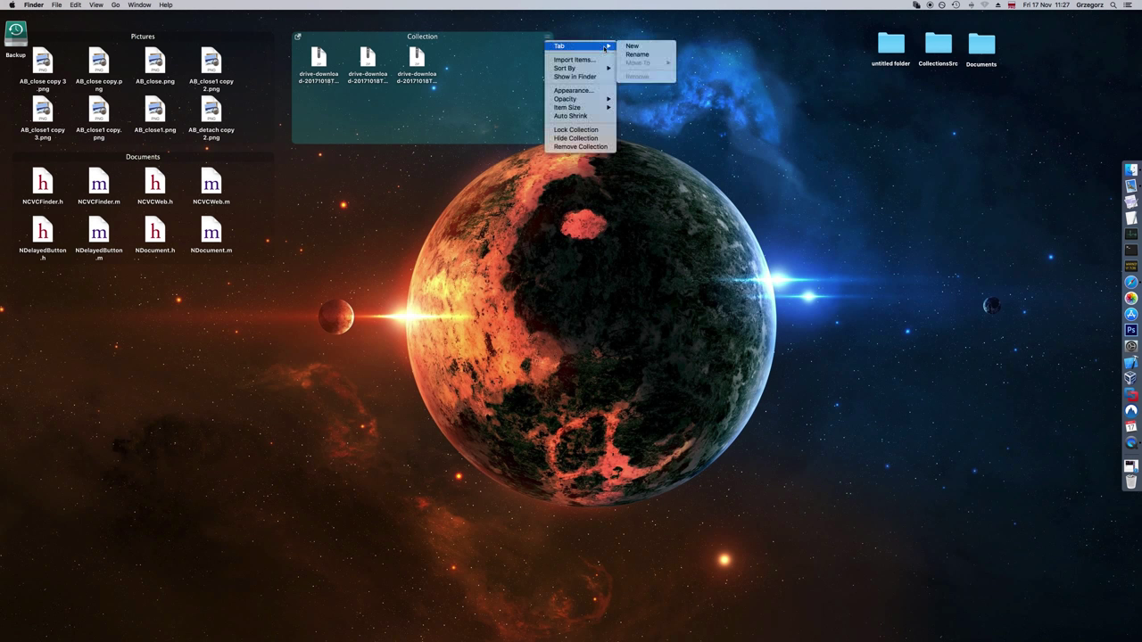
pyautogui.click(635, 46)
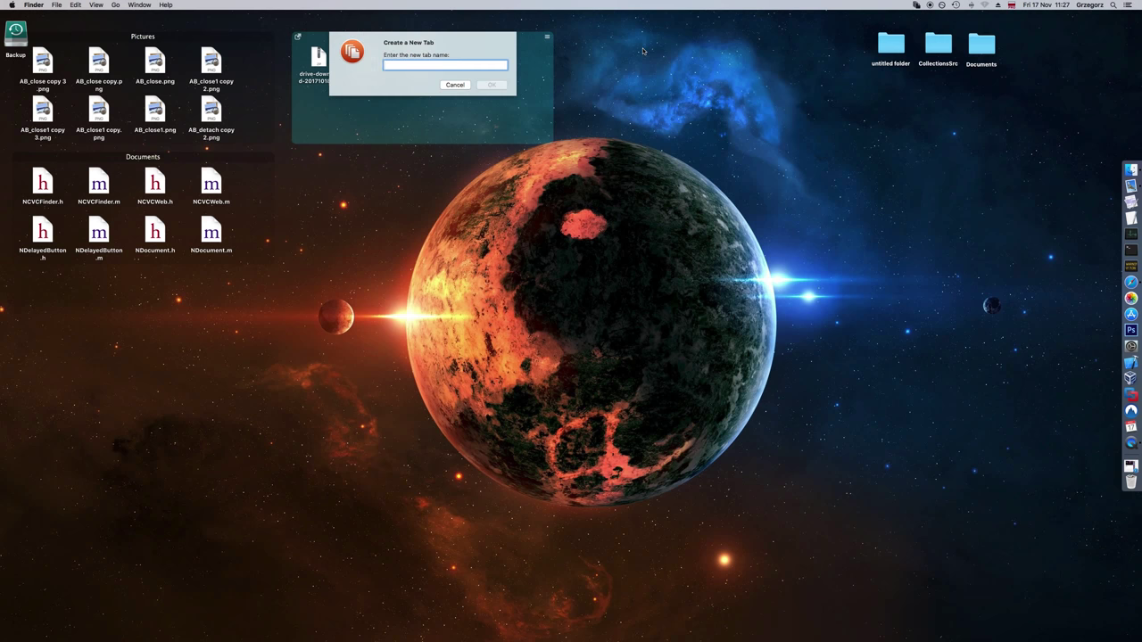
pyautogui.write('Documents')
pyautogui.click(486, 84)
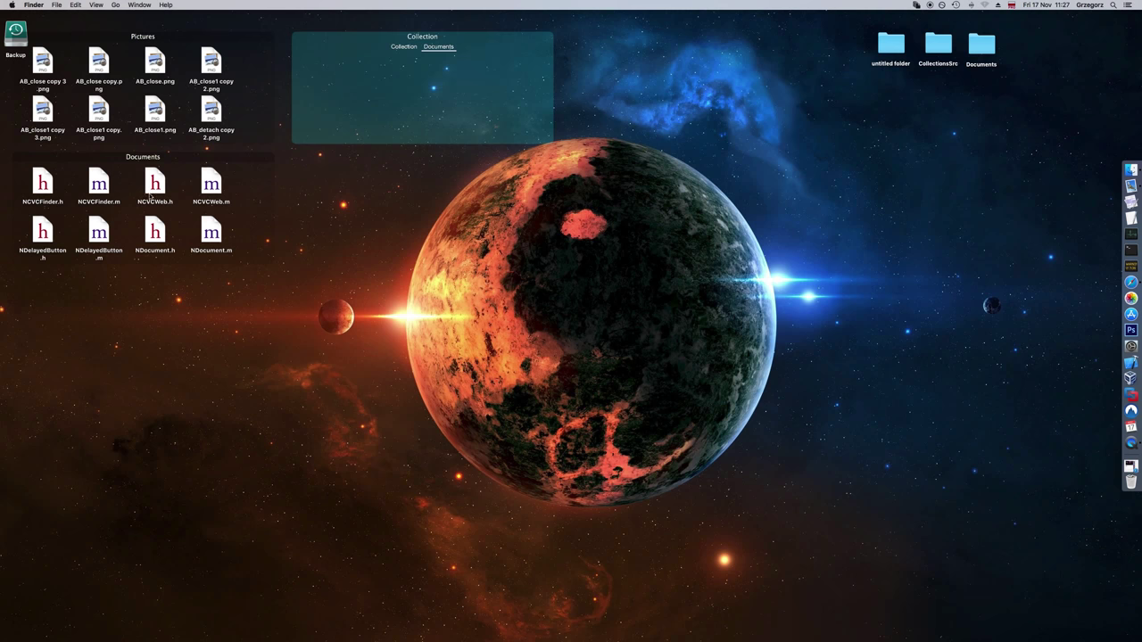
# Step: Move NCVCFinder.h, NCVCFinder.m, NCVCWeb.h and NCVCWeb.m from the Documents collection into the new Documents tab
pyautogui.click(54, 185)
pyautogui.keyDown('super'); pyautogui.click(99, 184); pyautogui.keyUp('super')
pyautogui.keyDown('super'); pyautogui.click(155, 184); pyautogui.keyUp('super')
pyautogui.keyDown('super'); pyautogui.click(212, 183); pyautogui.keyUp('super')
pyautogui.moveTo(214, 183); pyautogui.dragTo(495, 83)
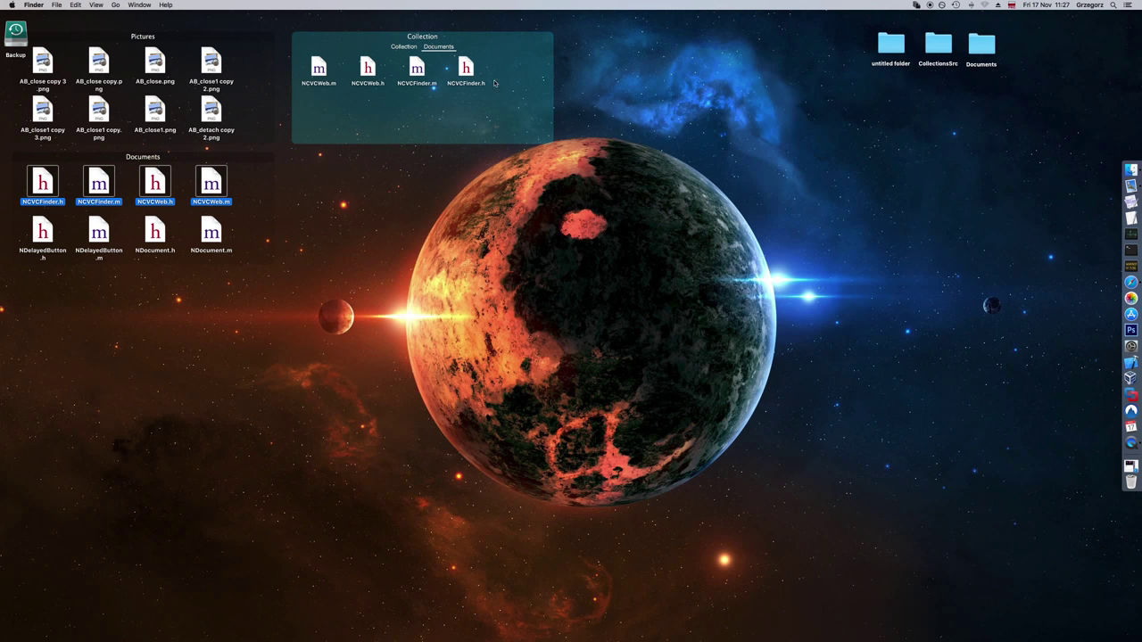
# Step: Set the item size of the cyan collection's Documents tab to Small
pyautogui.click(548, 37)
pyautogui.moveTo(578, 100)
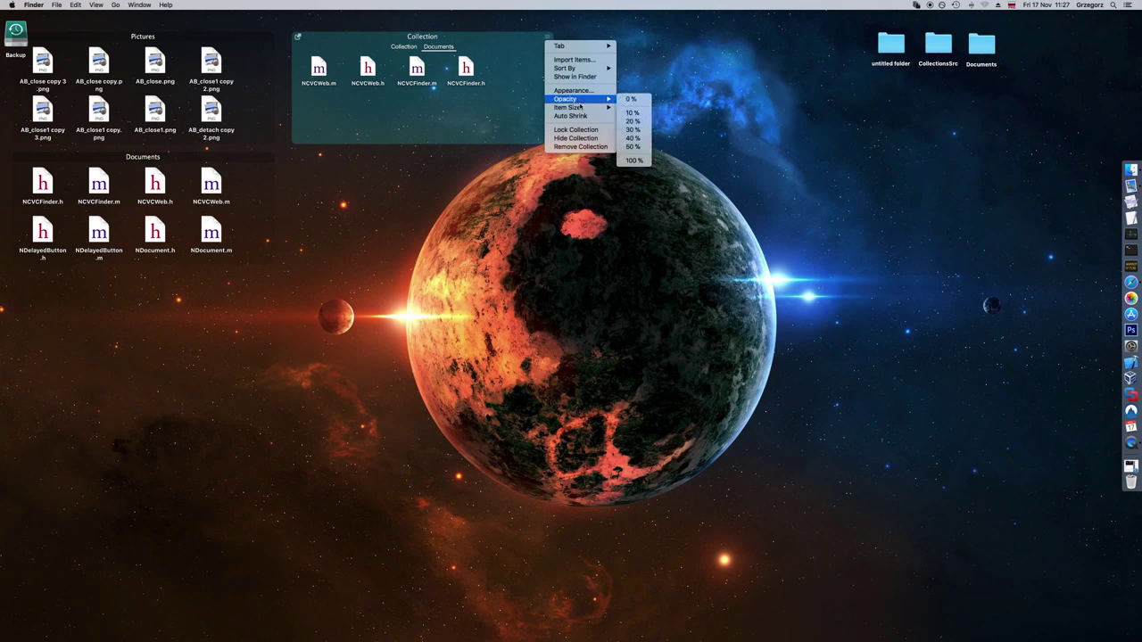
pyautogui.click(650, 133)
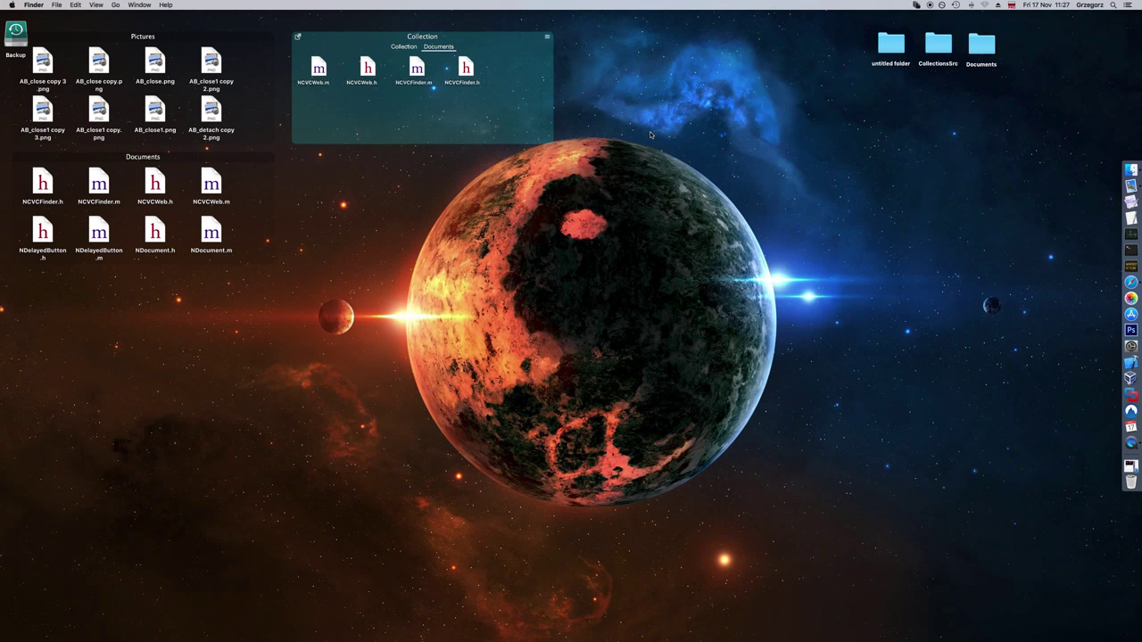
# Step: Switch the Documents tab's items style to Custom Size and reduce the grid x-spacing, closing the appearance settings
pyautogui.click(548, 38)
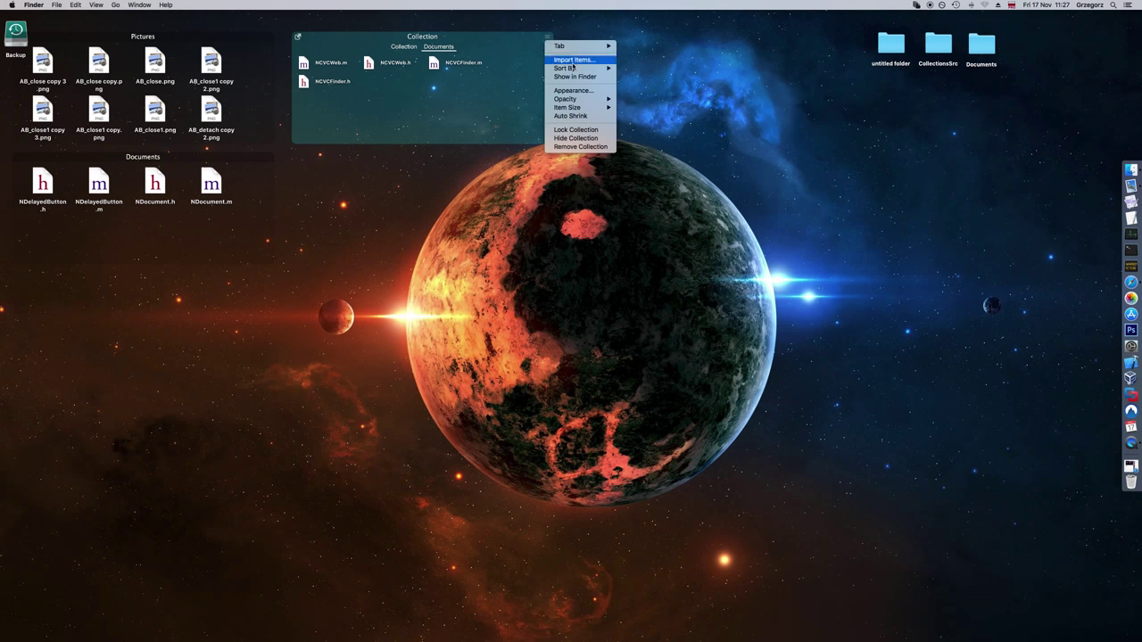
pyautogui.click(594, 93)
pyautogui.moveTo(540, 113); pyautogui.dragTo(760, 89)
pyautogui.click(633, 109)
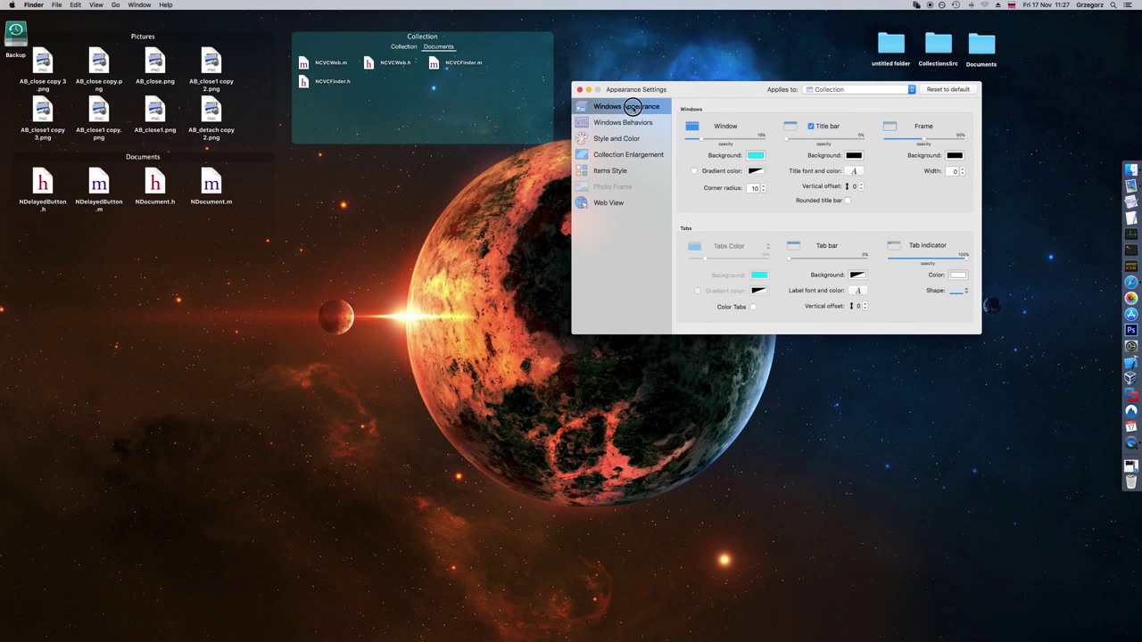
pyautogui.click(631, 141)
pyautogui.click(624, 171)
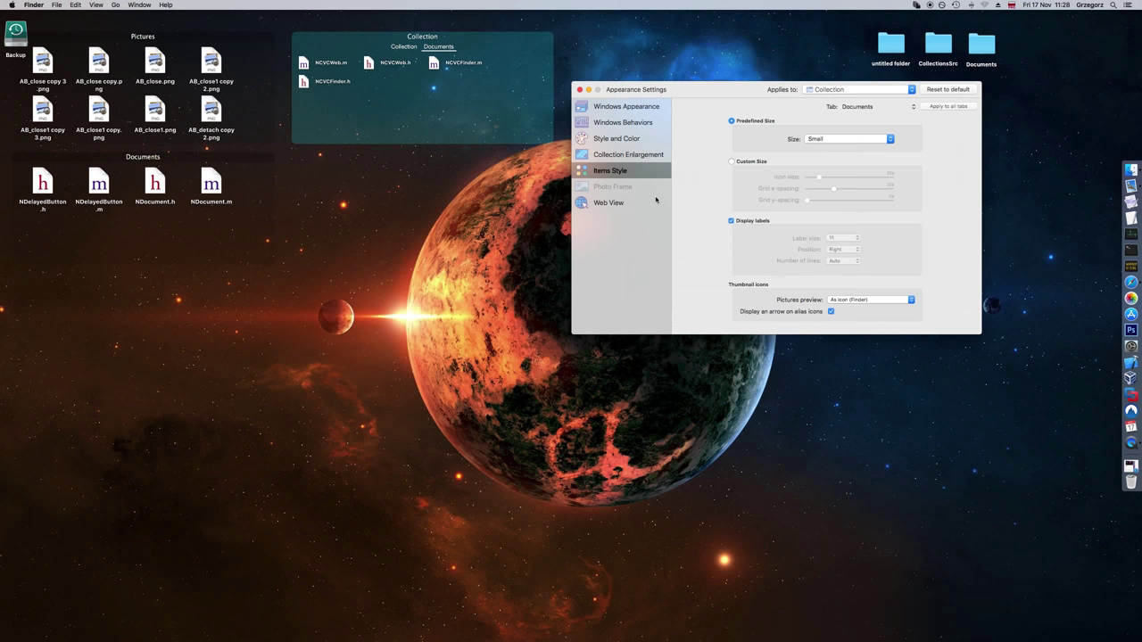
pyautogui.click(740, 163)
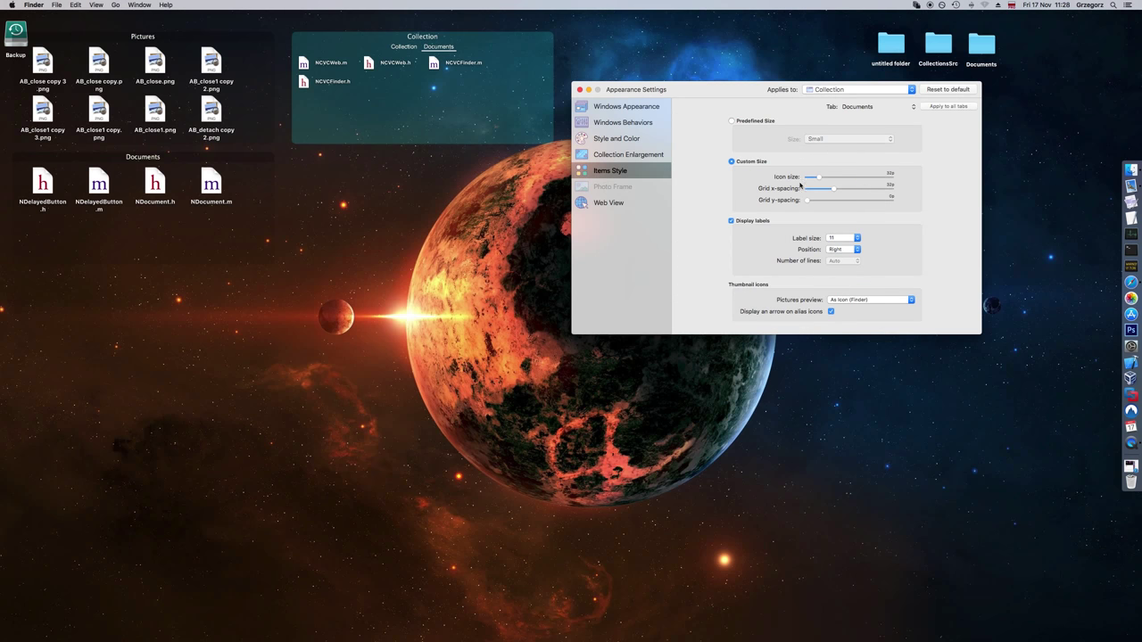
pyautogui.moveTo(832, 190); pyautogui.dragTo(821, 190)
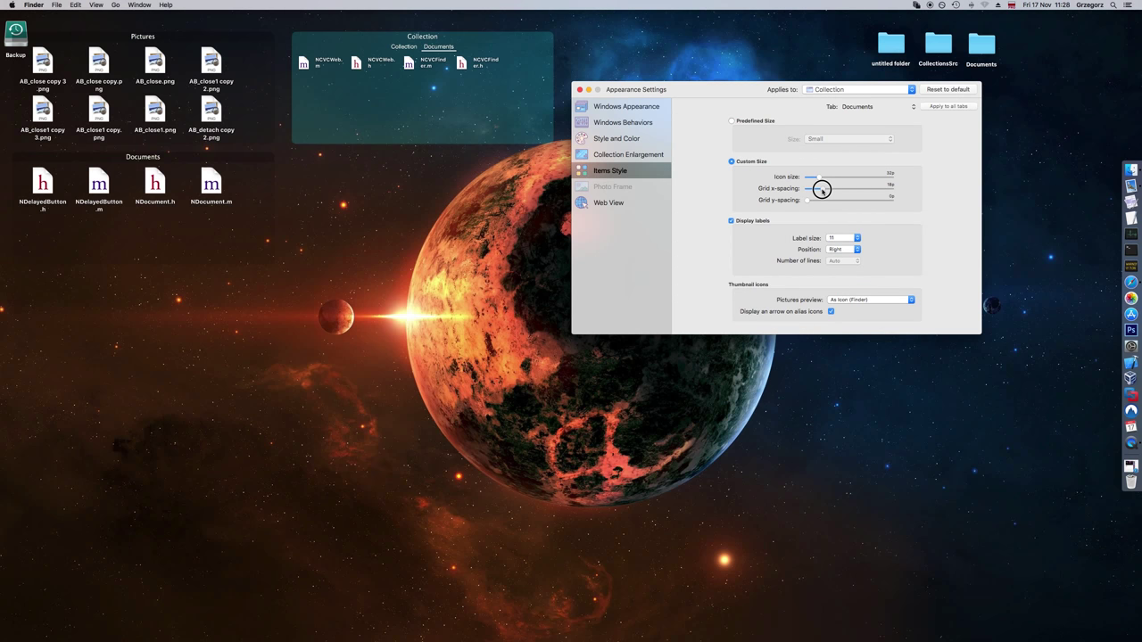
pyautogui.click(579, 90)
# Step: Check the iCollections preferences for the desktop corner that hides and shows the collections, and close them
pyautogui.click(916, 5)
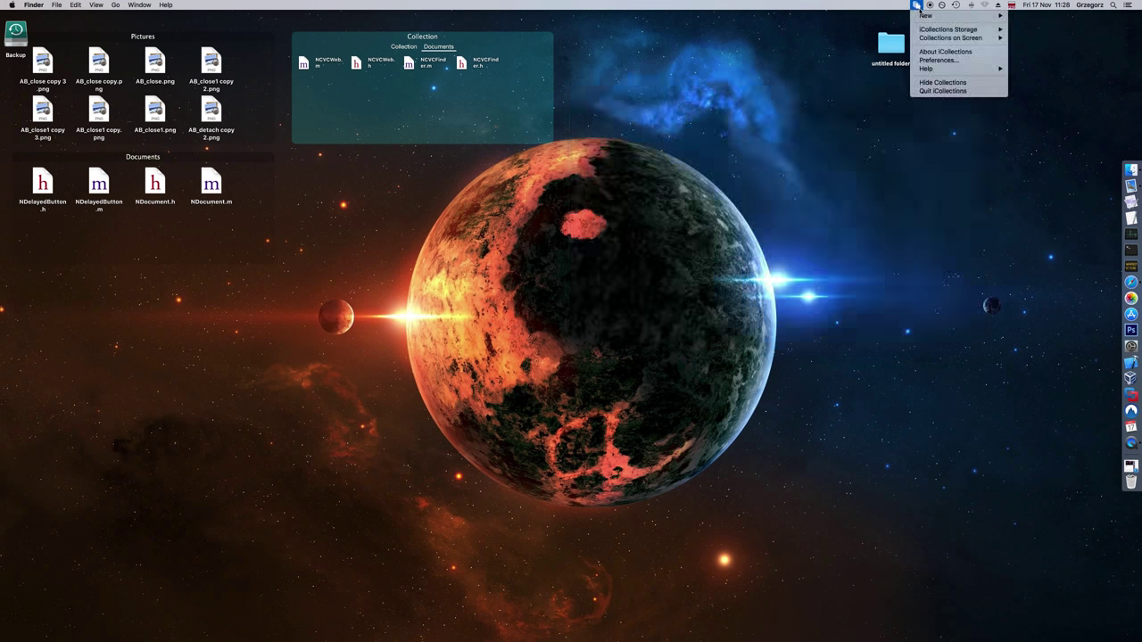
pyautogui.click(937, 60)
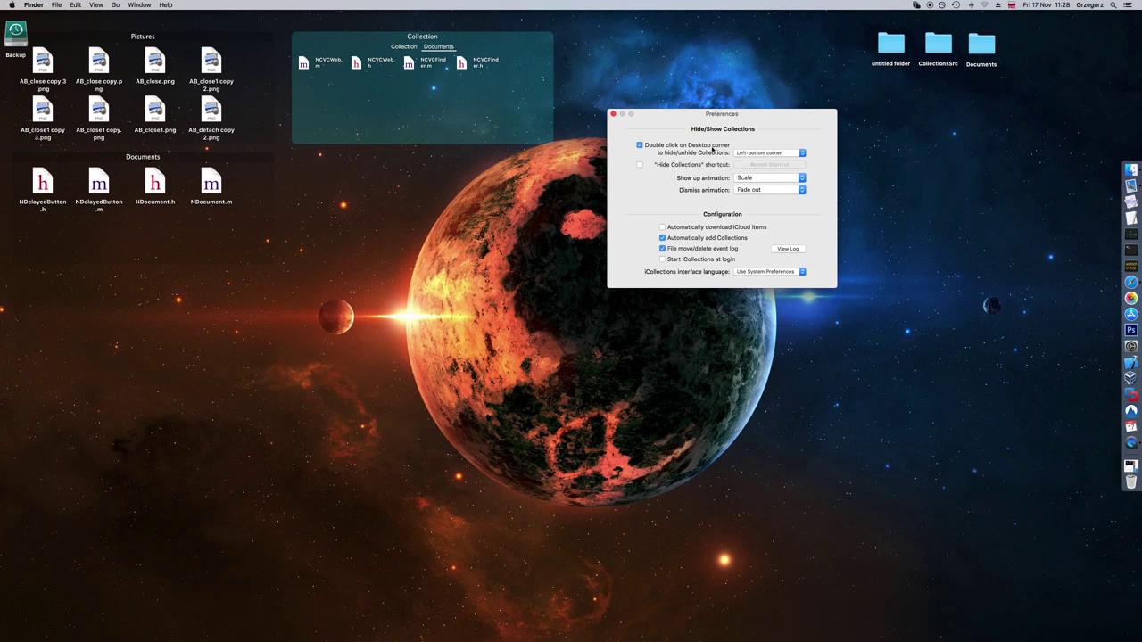
pyautogui.click(803, 153)
pyautogui.click(817, 152)
pyautogui.click(613, 114)
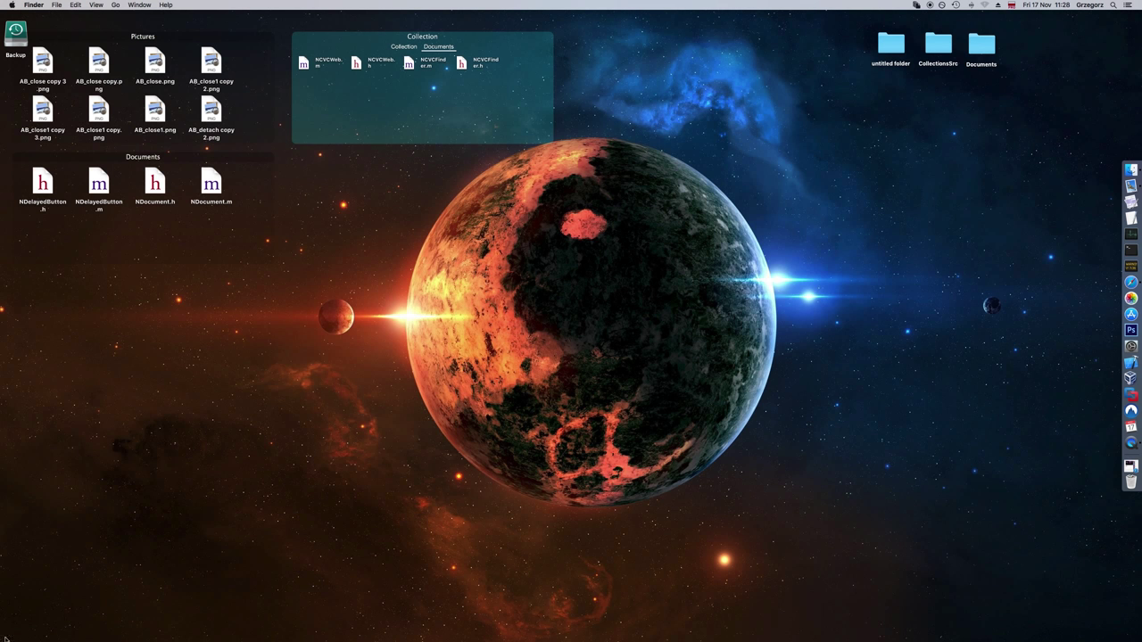
# Step: Enlarge the Pictures collection to look through its image files and return it to its normal size
pyautogui.moveTo(528, 74)
pyautogui.click(16, 36)
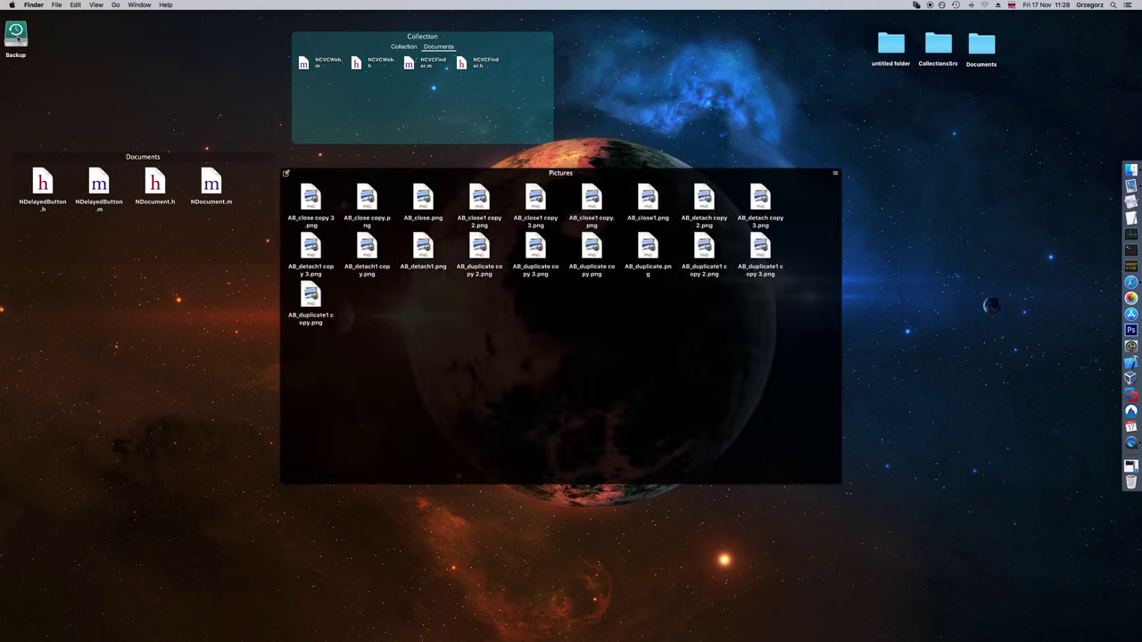
pyautogui.click(532, 199)
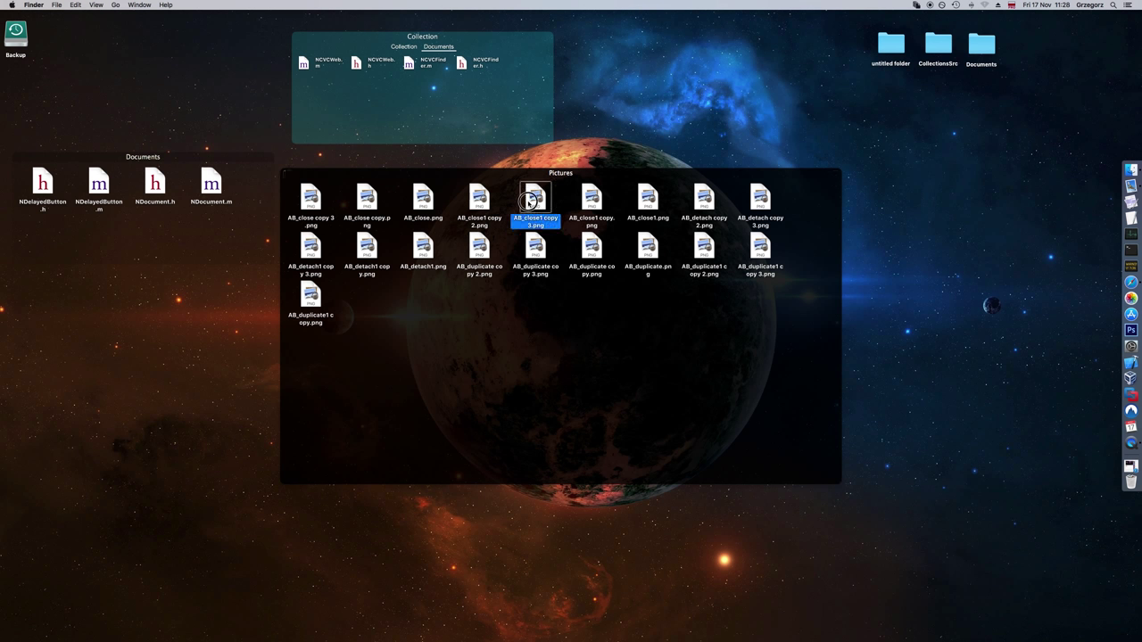
pyautogui.click(537, 250)
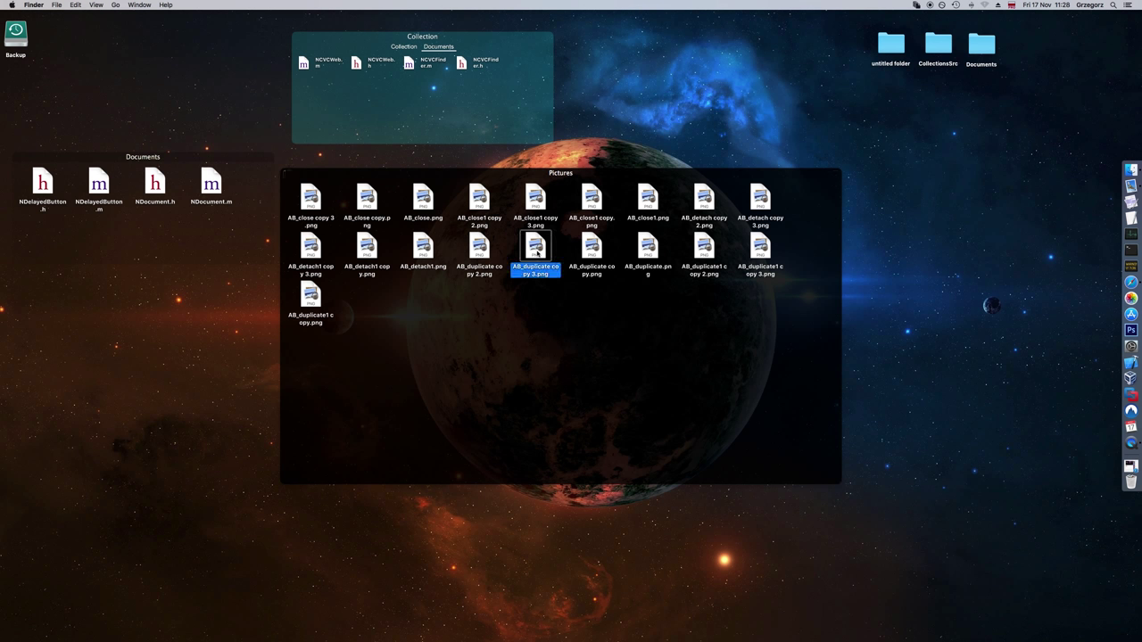
pyautogui.click(286, 174)
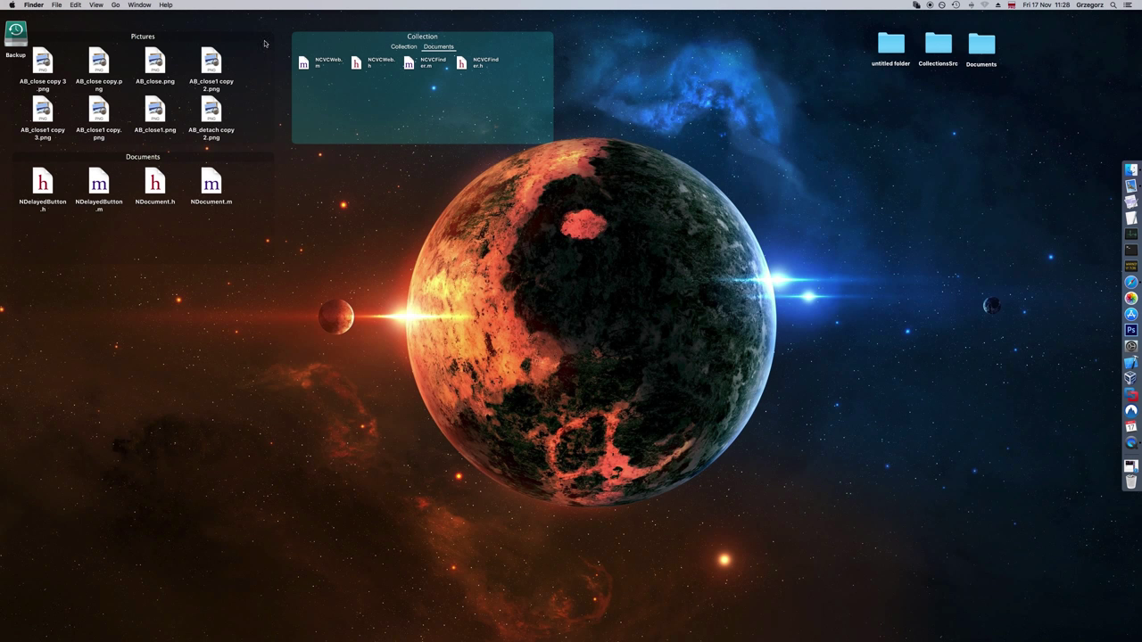
# Step: Turn on Auto Shrink for the cyan collection
pyautogui.click(548, 37)
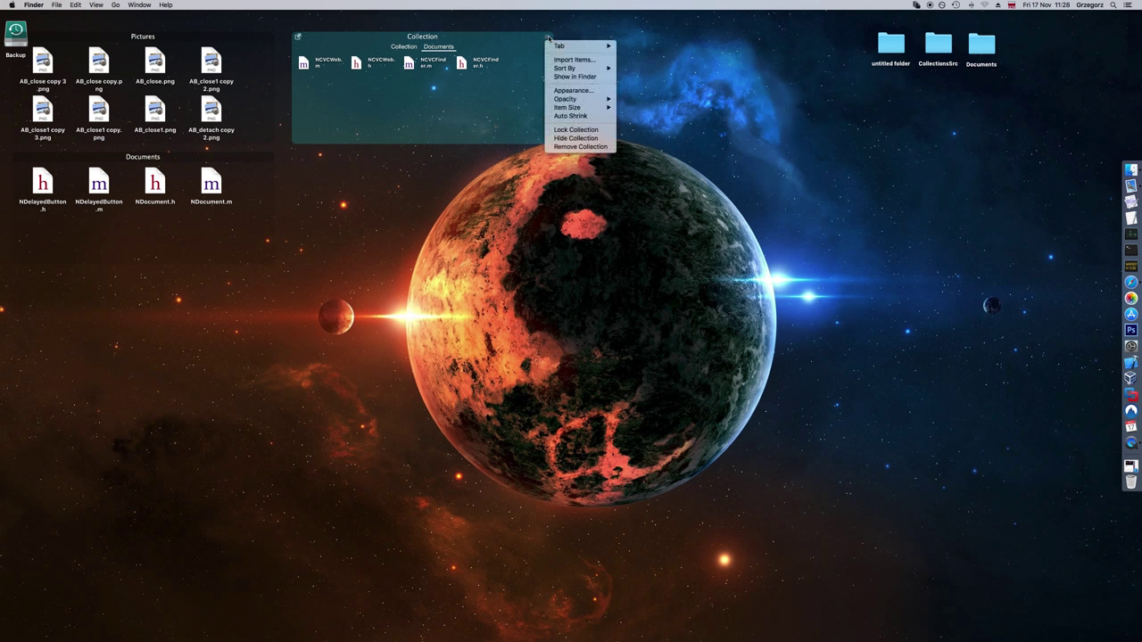
pyautogui.click(599, 120)
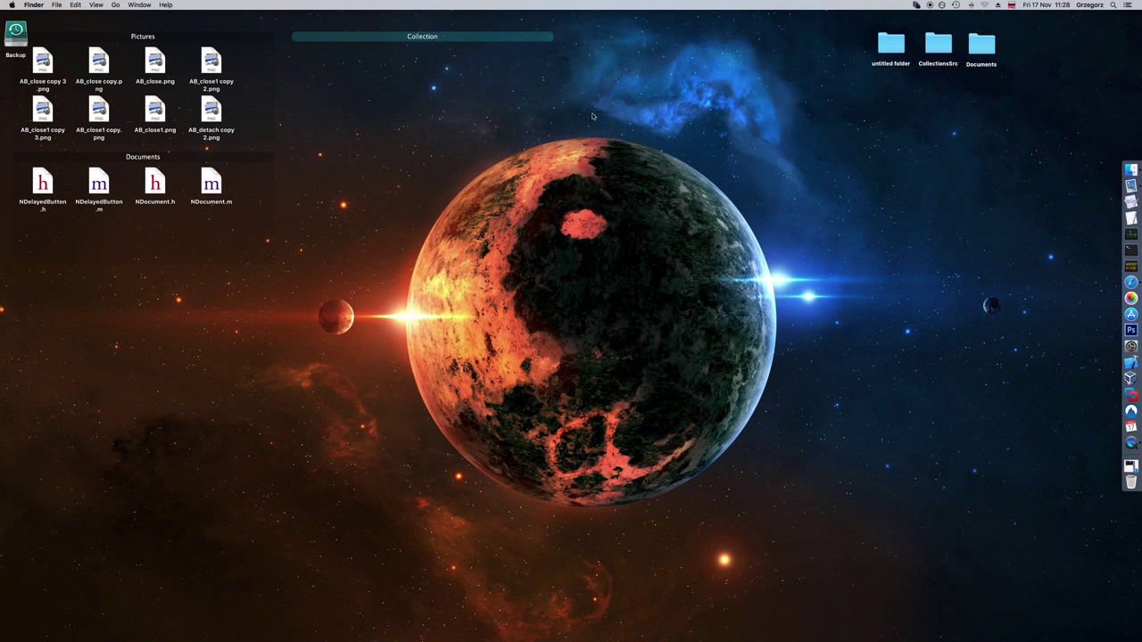
# Step: Enable unshrinking collections by clicking the title bar in the window behavior settings, check the auto-shrink delay, and try it on the cyan collection
pyautogui.moveTo(511, 38)
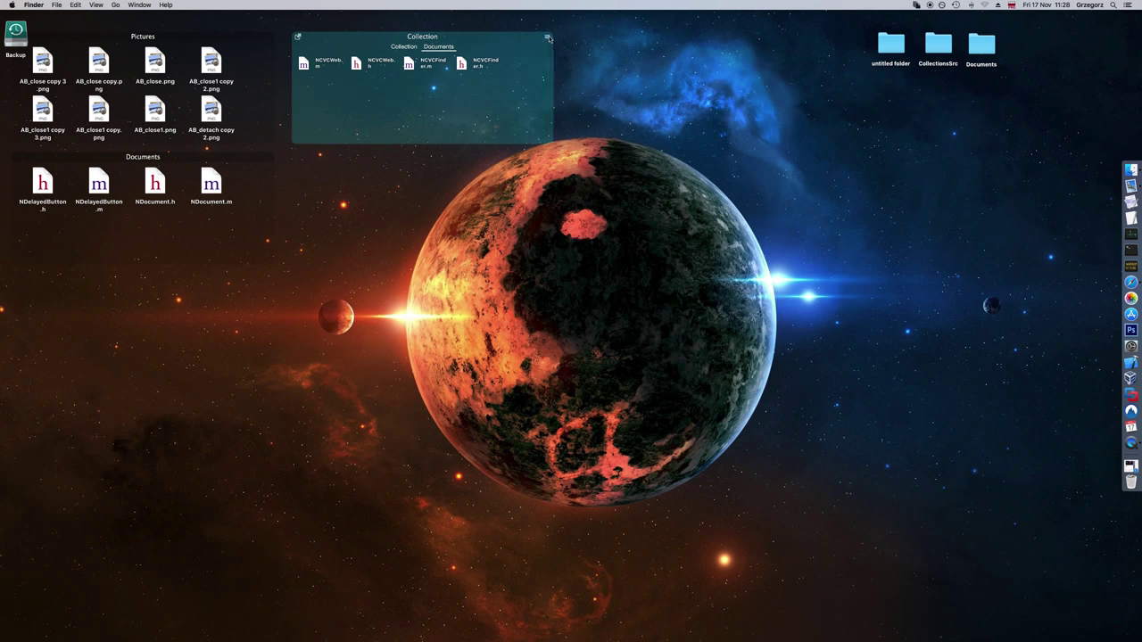
pyautogui.click(547, 37)
pyautogui.click(582, 90)
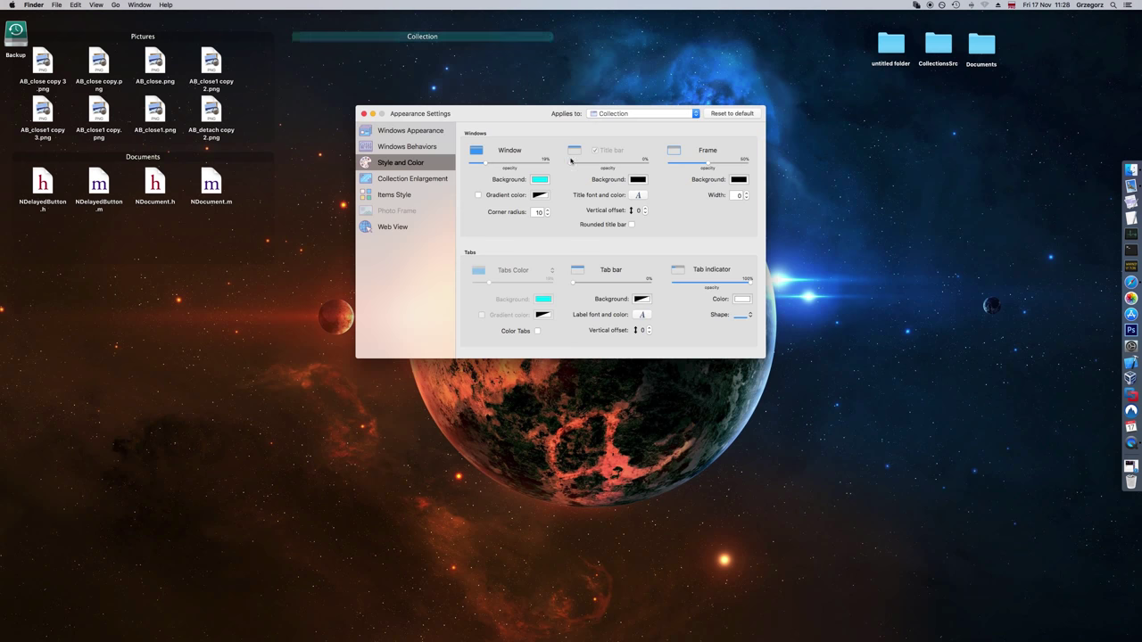
pyautogui.click(425, 148)
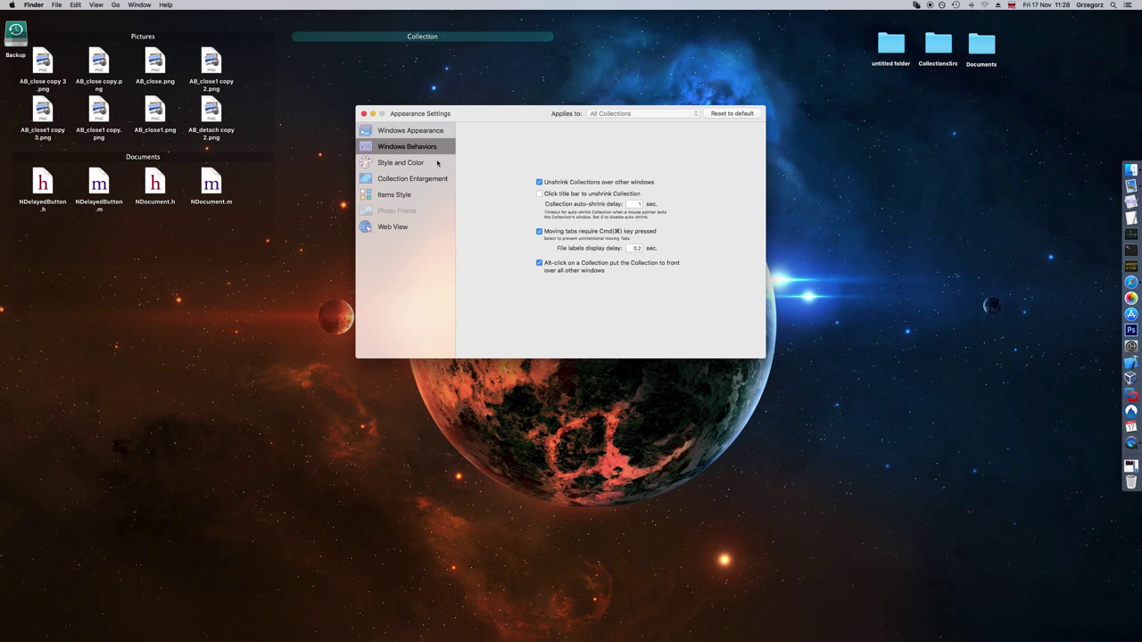
pyautogui.click(539, 193)
pyautogui.click(633, 204)
pyautogui.click(366, 114)
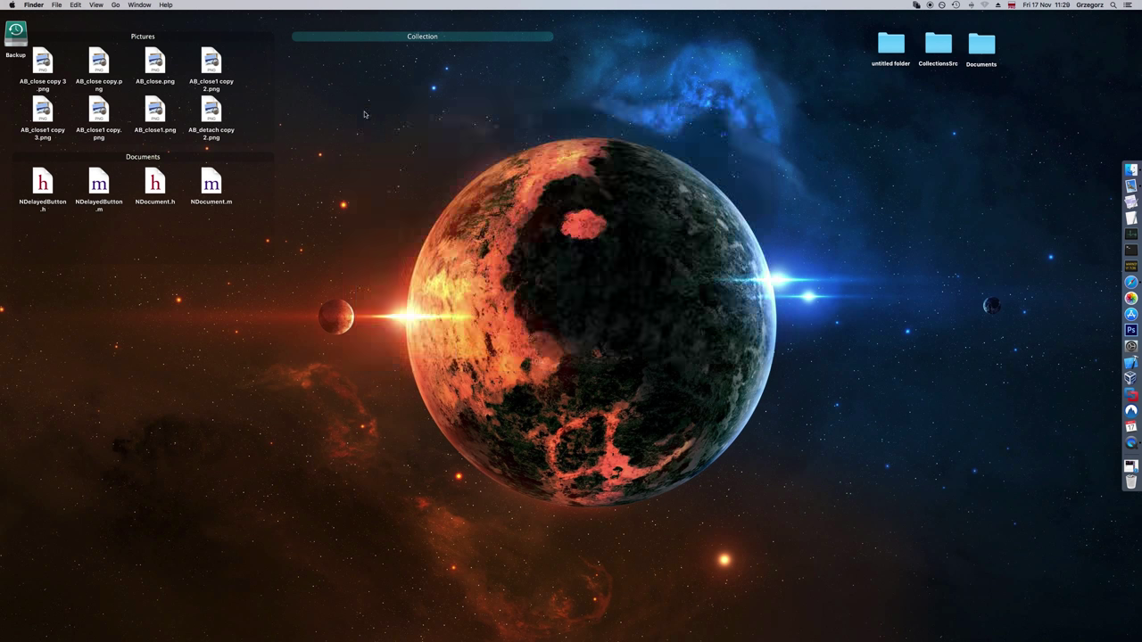
pyautogui.click(480, 37)
# Step: Create a picture frame from the Pictures folder and place it below the Documents collection
pyautogui.click(917, 5)
pyautogui.moveTo(934, 17)
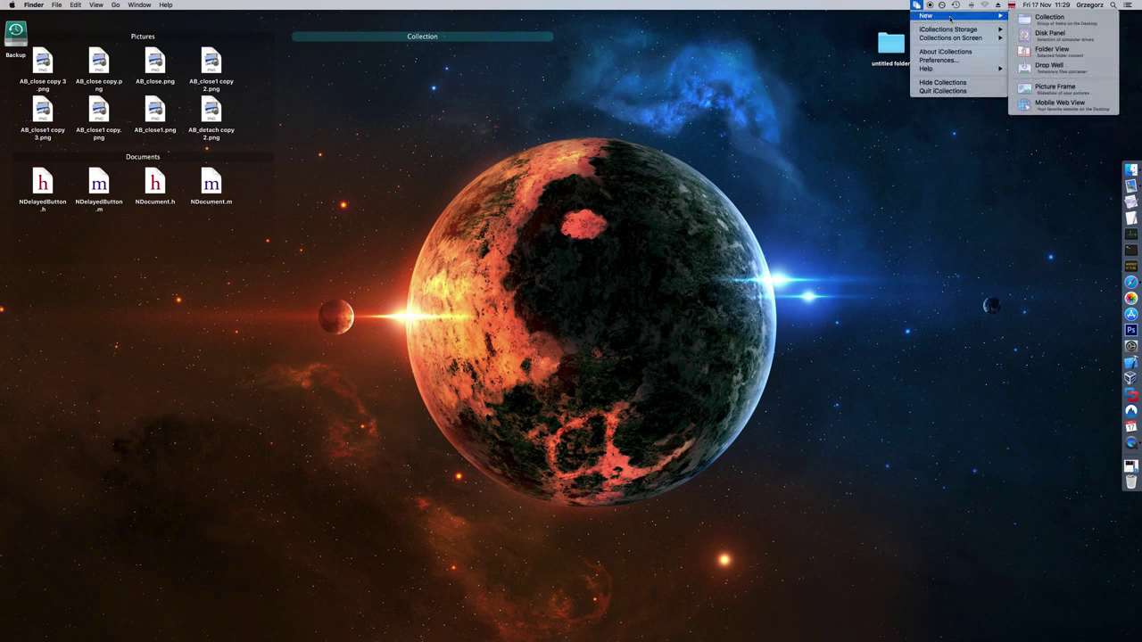
pyautogui.click(1081, 85)
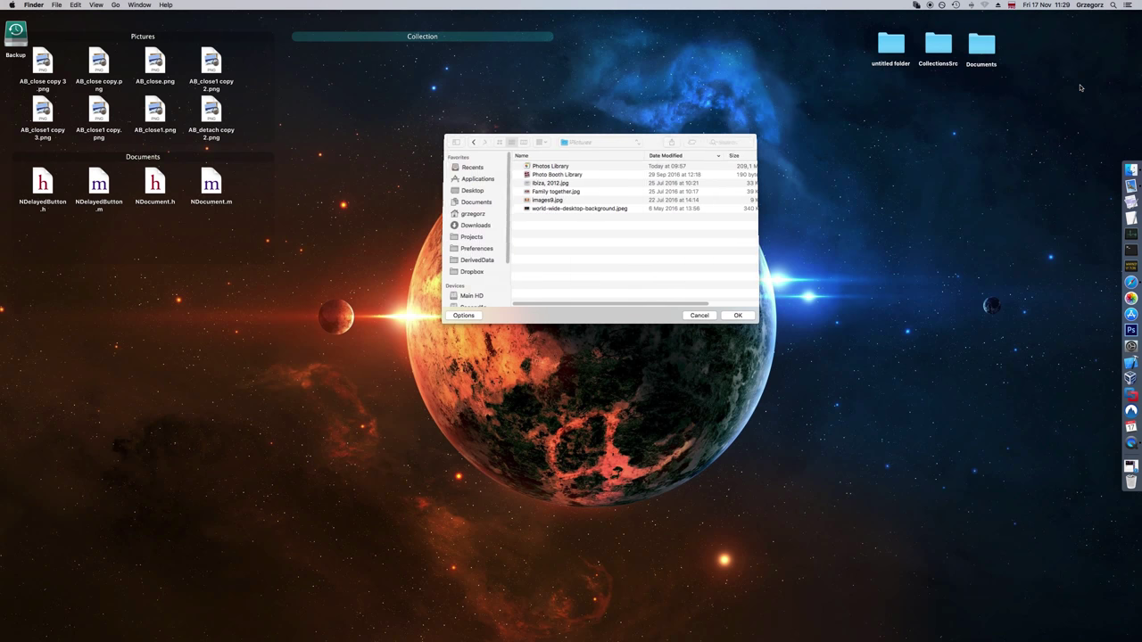
pyautogui.click(737, 315)
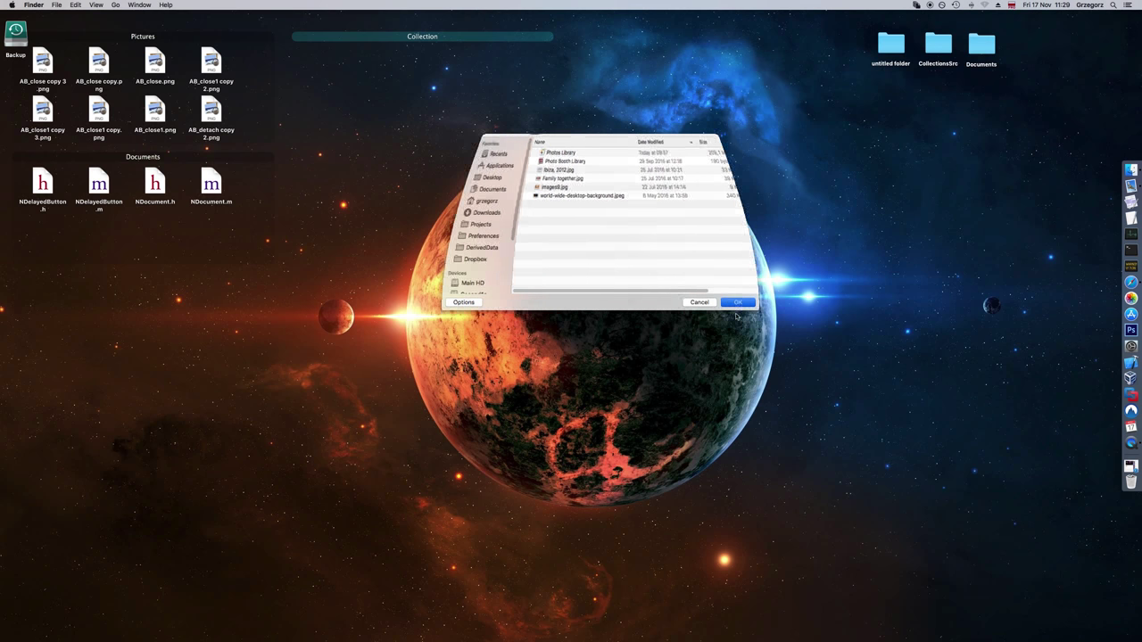
pyautogui.moveTo(584, 140); pyautogui.dragTo(113, 279)
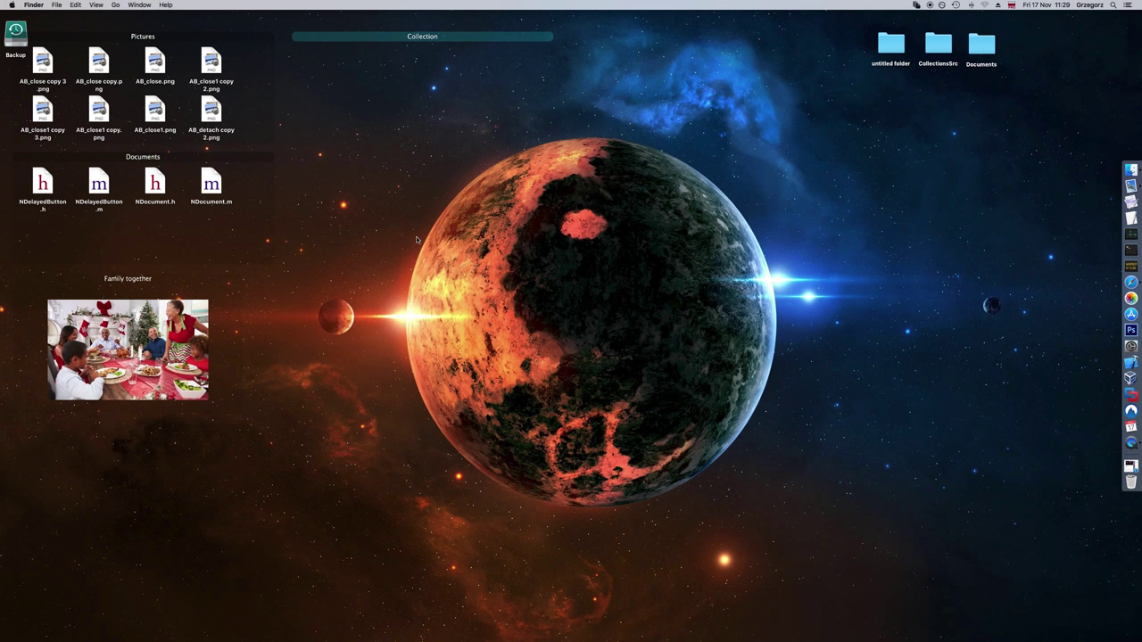
# Step: Set the photo frame's slide show to change the picture every 1 minute and close the appearance settings
pyautogui.click(237, 281)
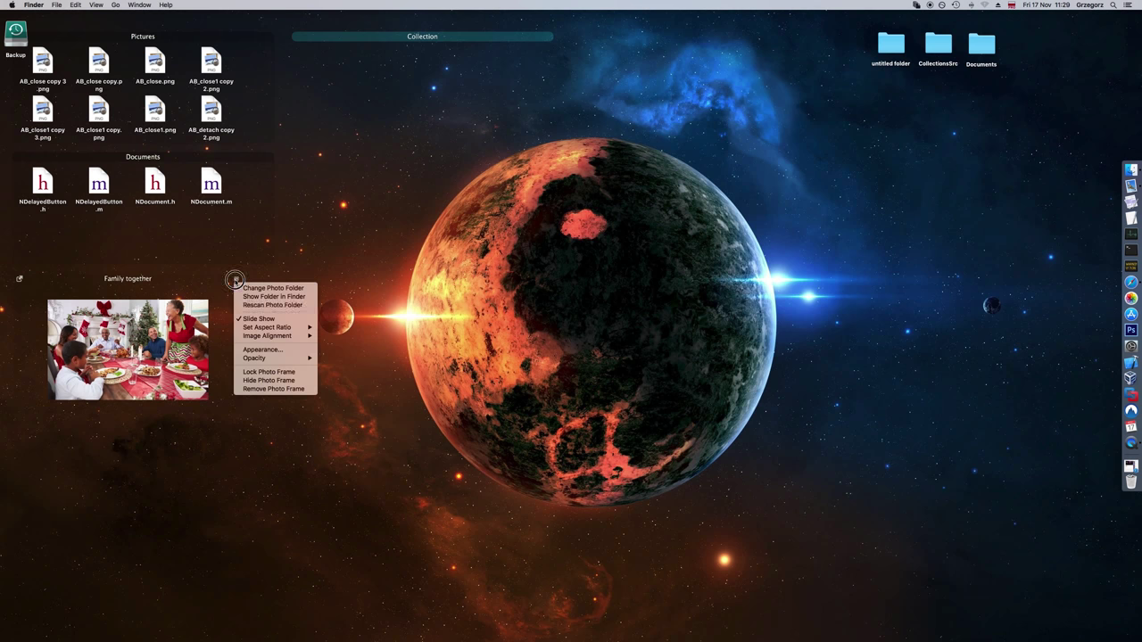
pyautogui.click(281, 350)
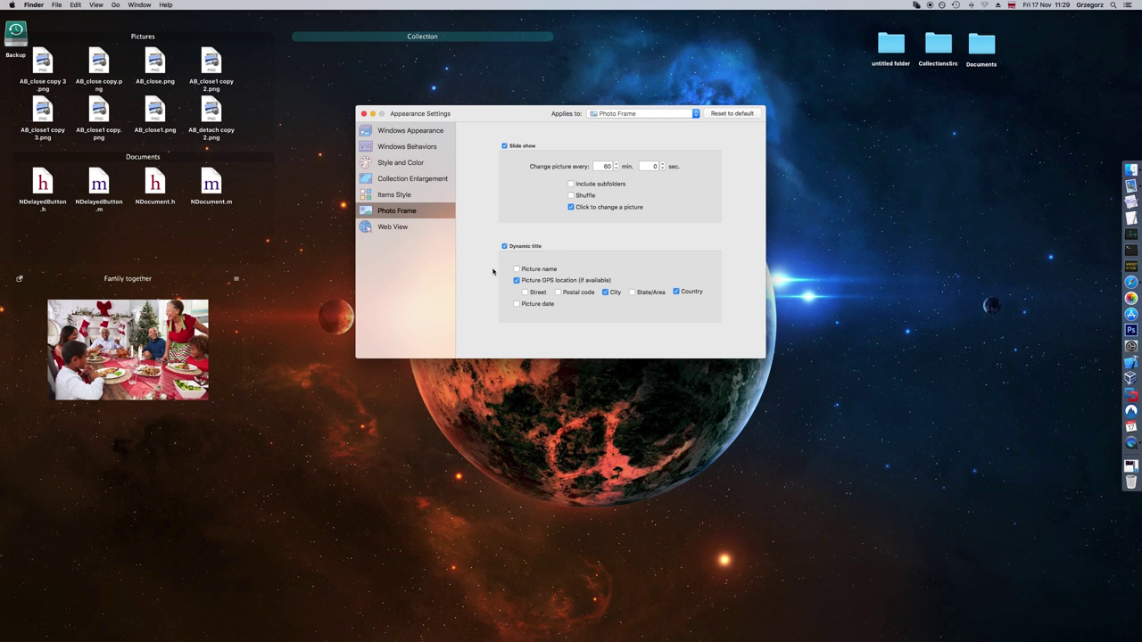
pyautogui.doubleClick(606, 166)
pyautogui.write('1')
pyautogui.click(646, 166)
pyautogui.click(363, 114)
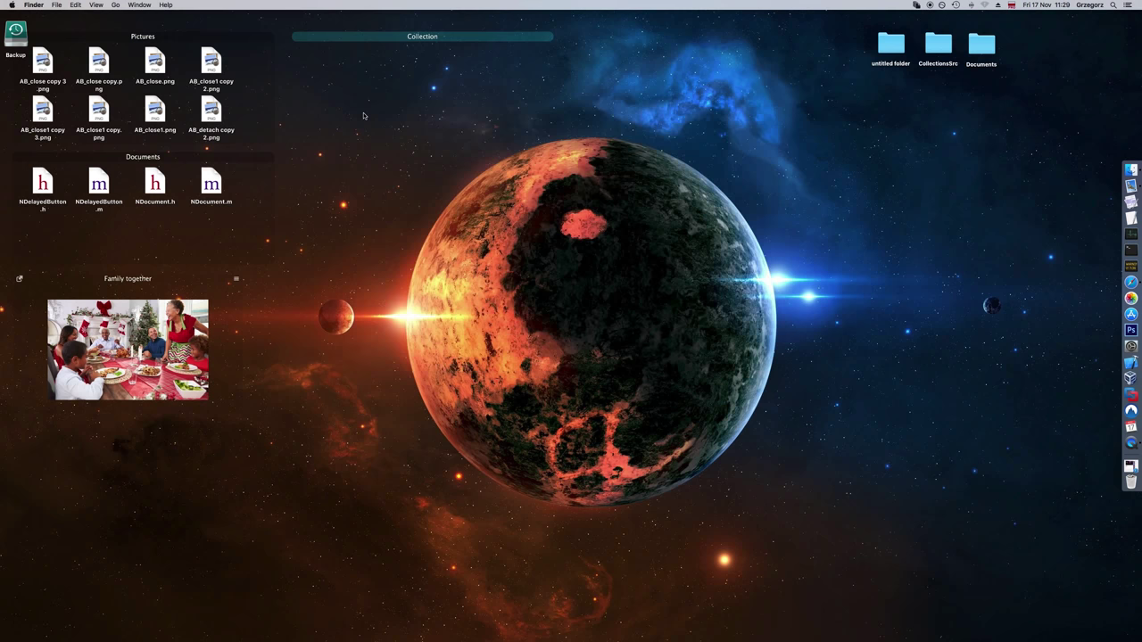
# Step: Create a mobile web view showing google.com and place it below the cyan collection
pyautogui.click(916, 5)
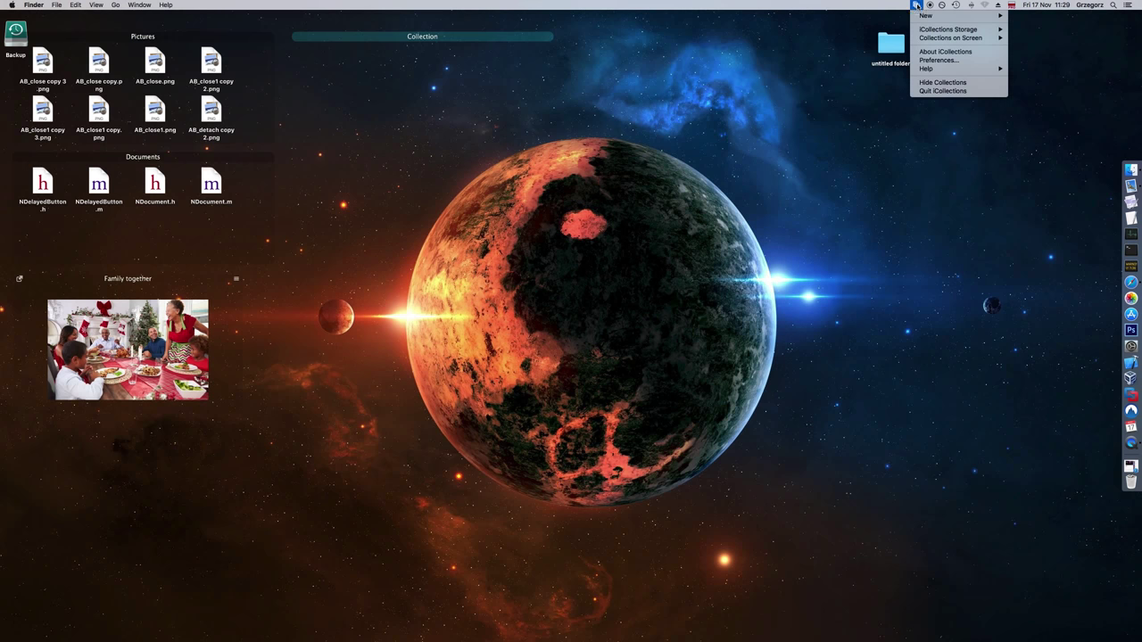
pyautogui.moveTo(925, 15)
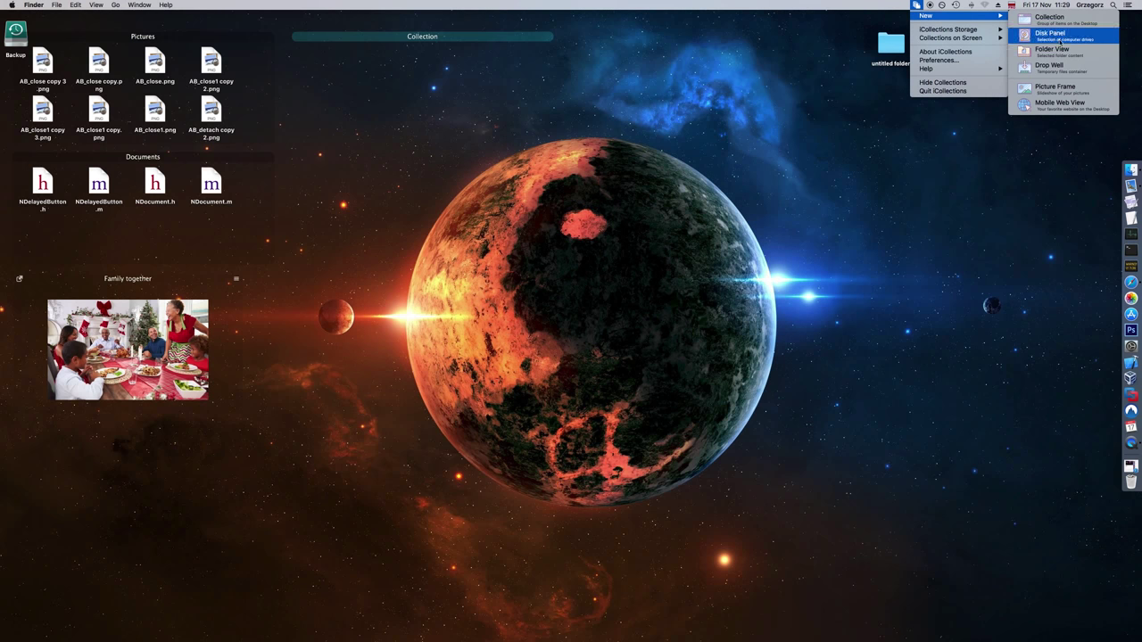
pyautogui.click(1064, 104)
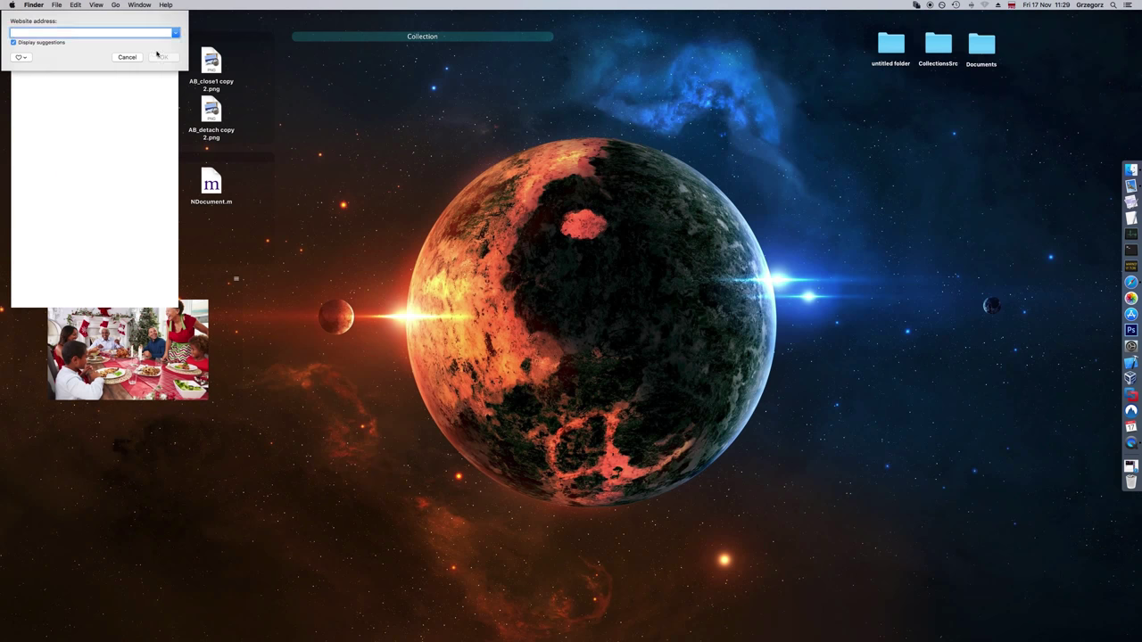
pyautogui.write('google.com')
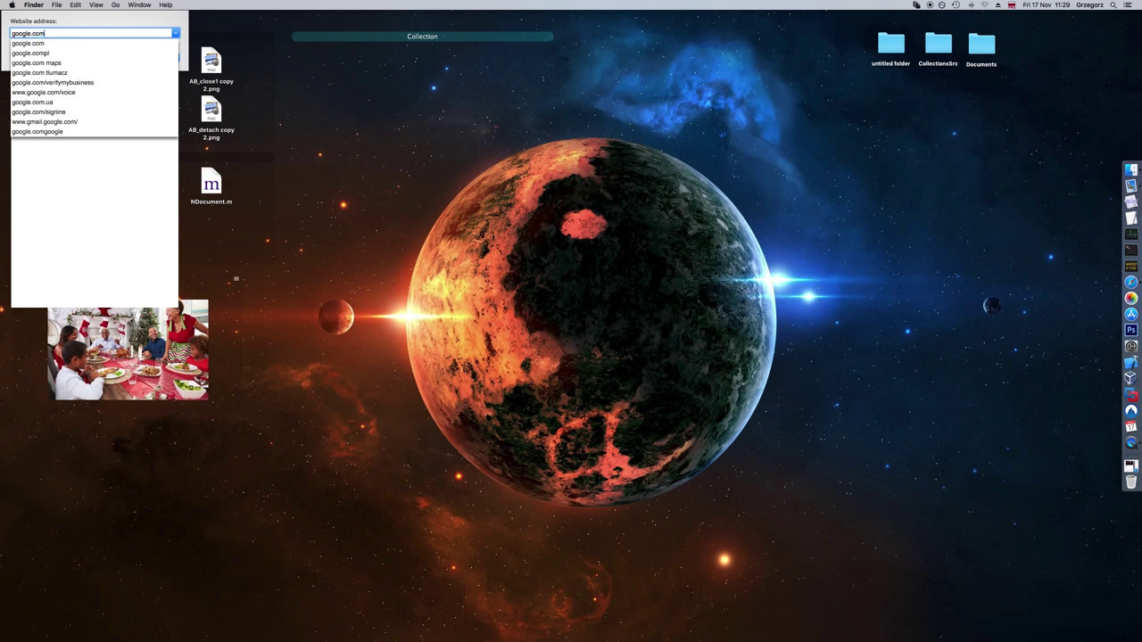
pyautogui.press('Return')
pyautogui.moveTo(88, 18); pyautogui.dragTo(367, 79)
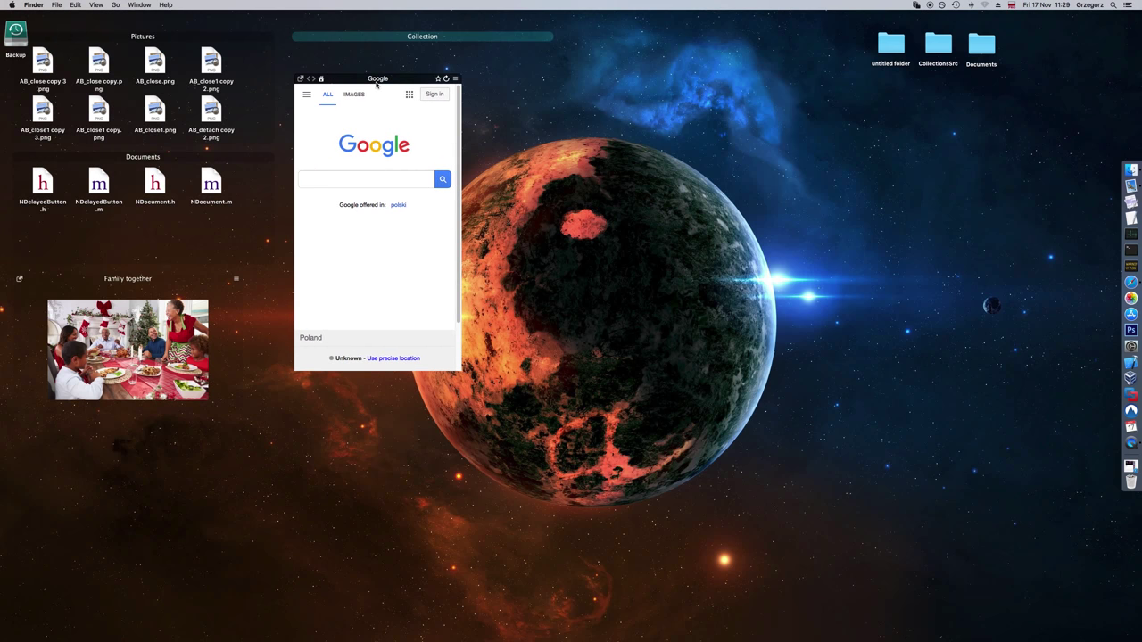
# Step: Search Google for facebook using the suggestion in the web view and open the Facebook site
pyautogui.click(361, 179)
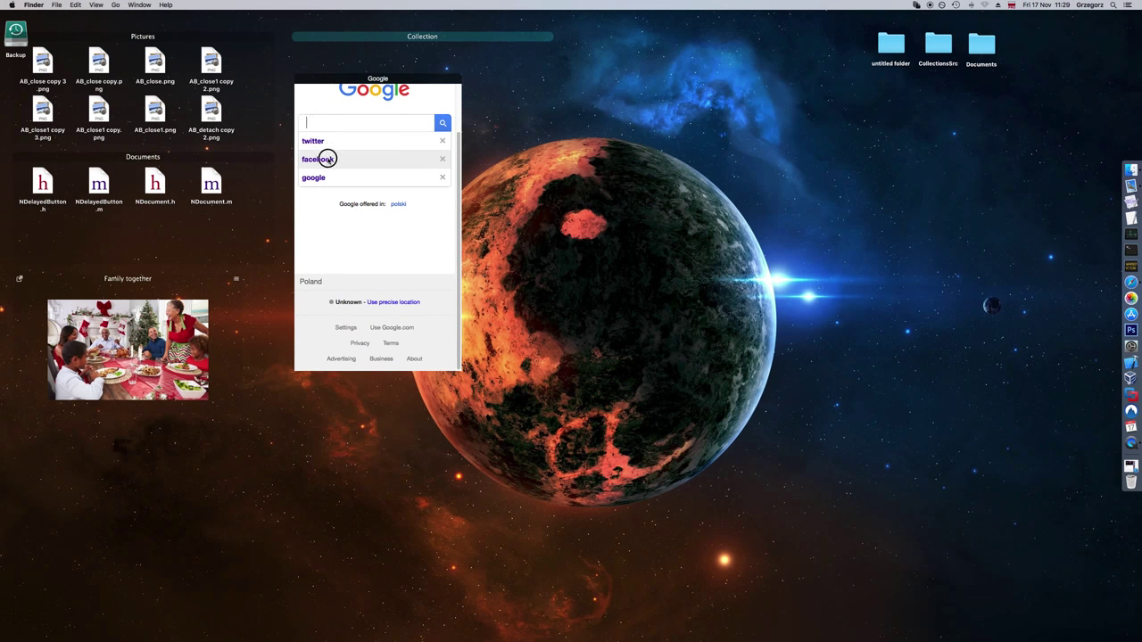
pyautogui.click(328, 159)
pyautogui.click(325, 165)
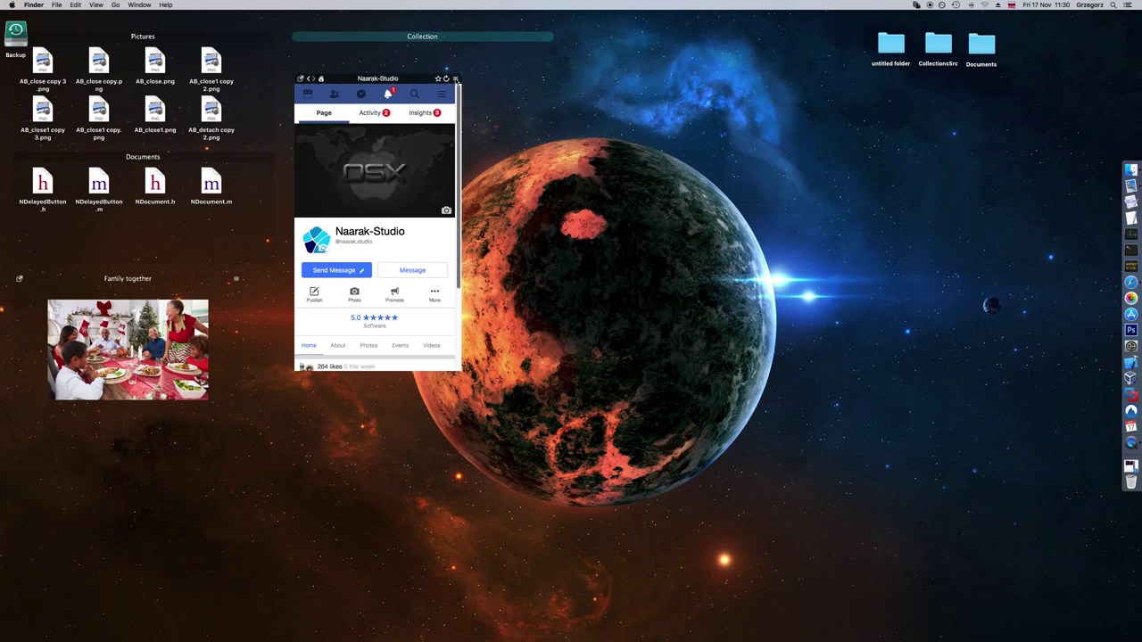
# Step: Add a second tab with the address google.com to the web view
pyautogui.click(456, 79)
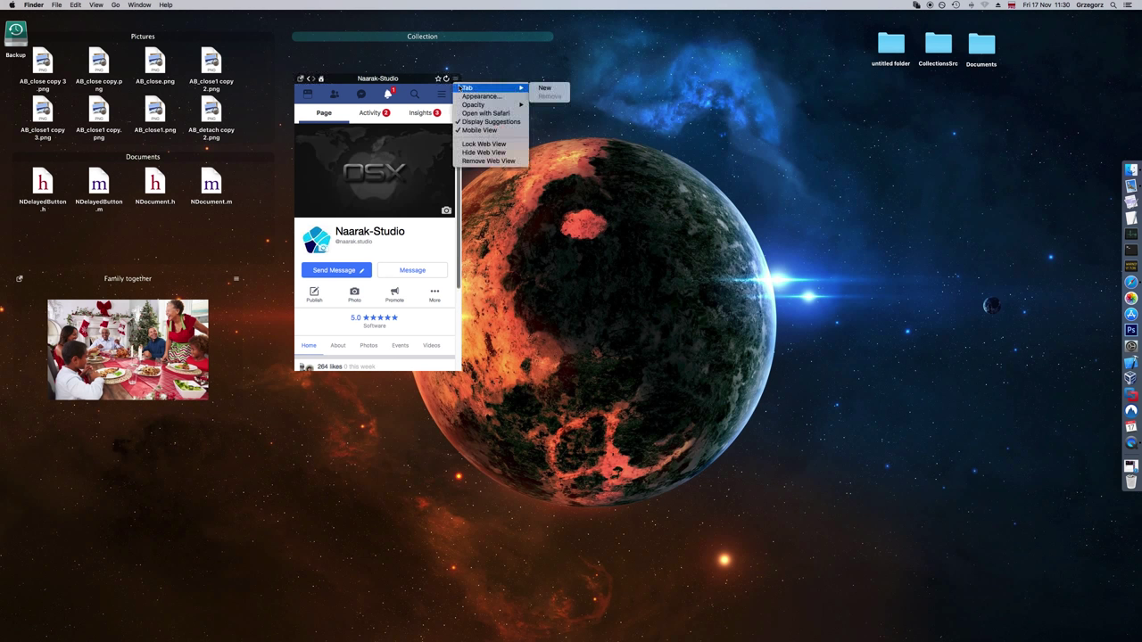
pyautogui.click(549, 87)
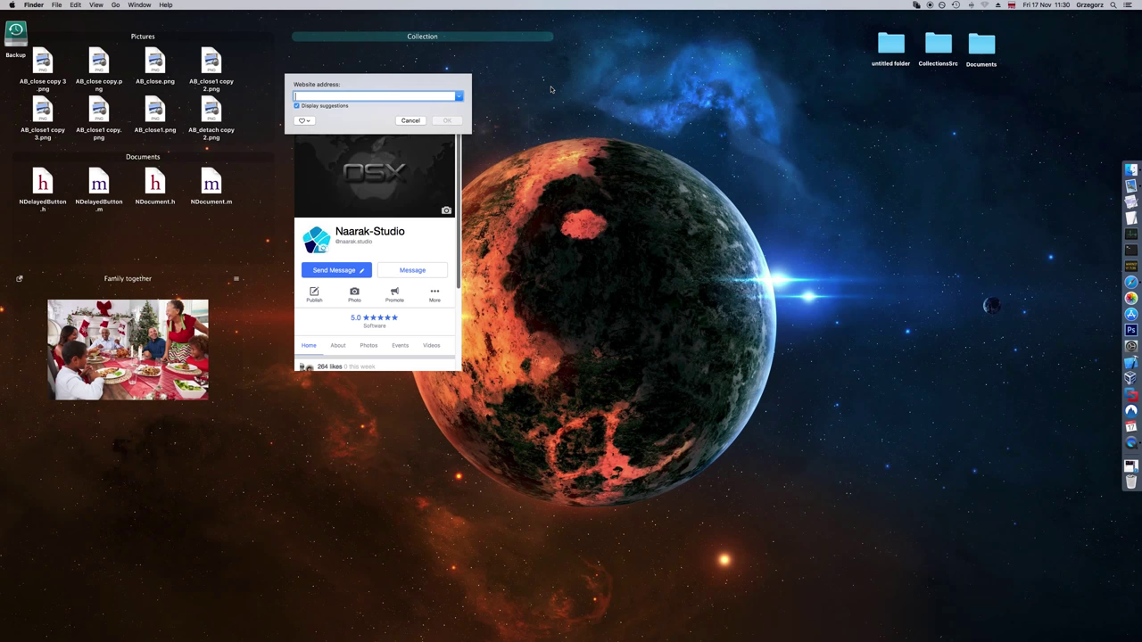
pyautogui.write('google.com')
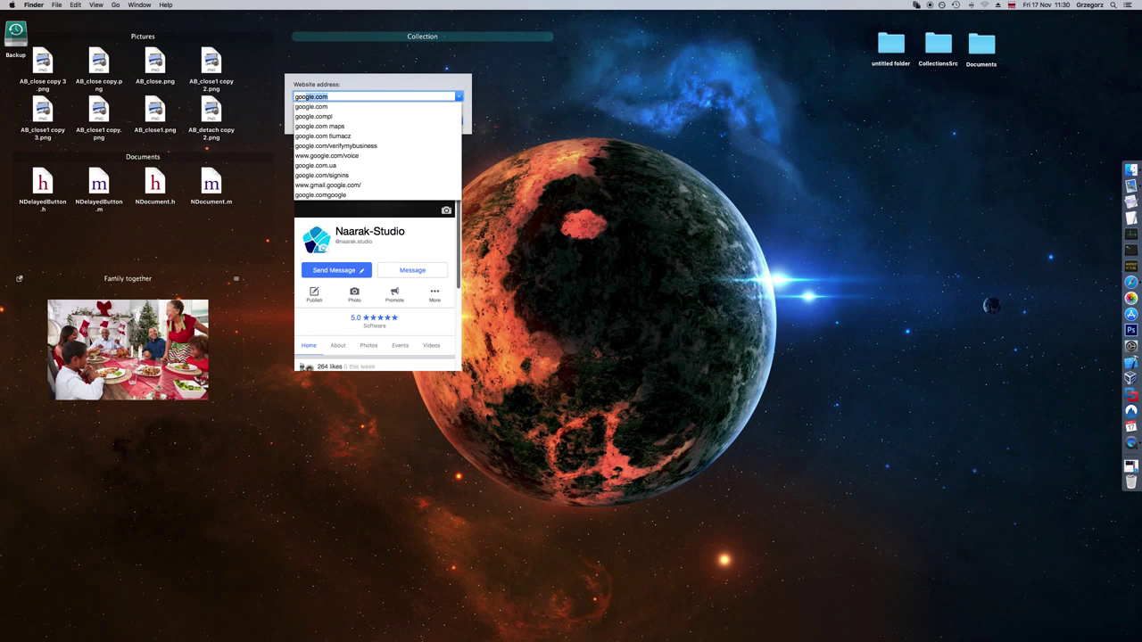
pyautogui.press('Return')
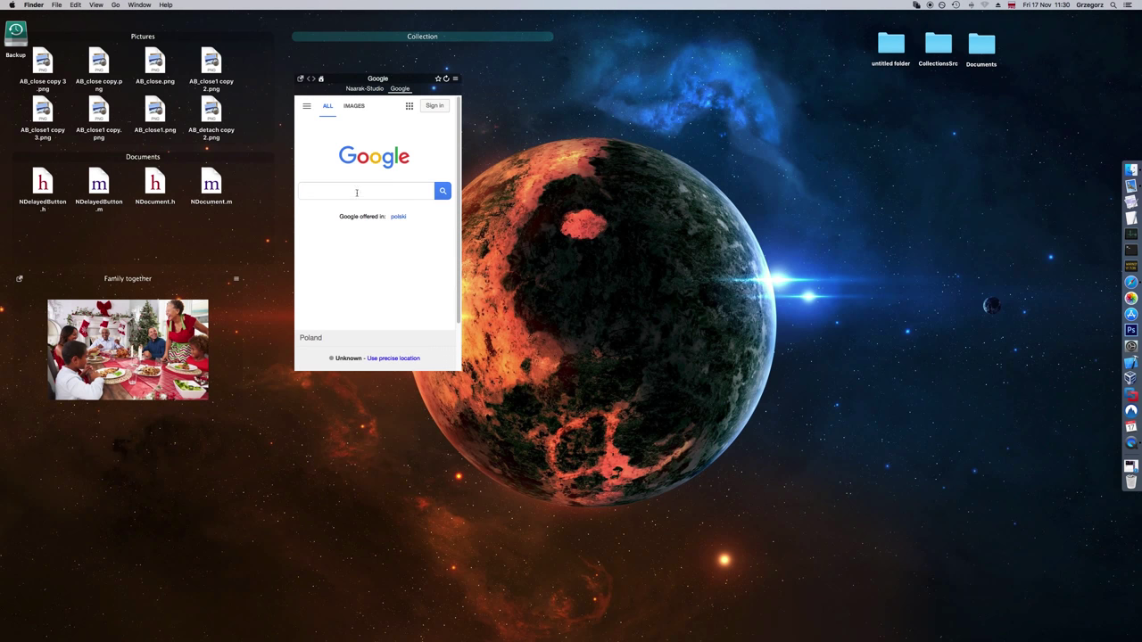
# Step: Search for twitter from the suggested queries in the new tab and open the Twitter site
pyautogui.click(356, 193)
pyautogui.click(330, 174)
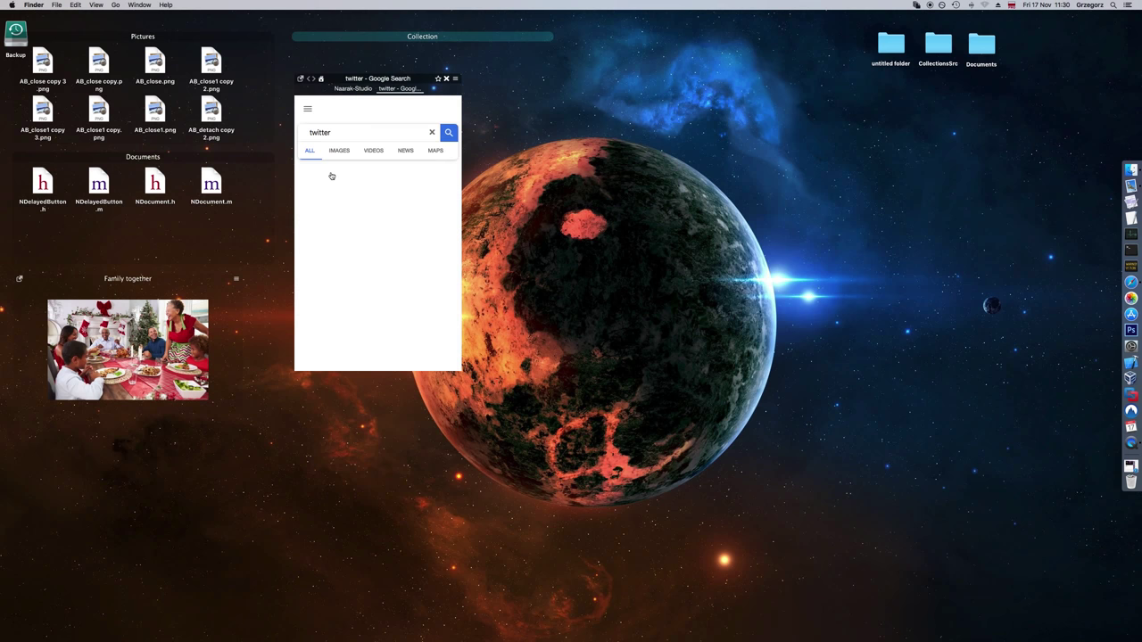
pyautogui.click(321, 178)
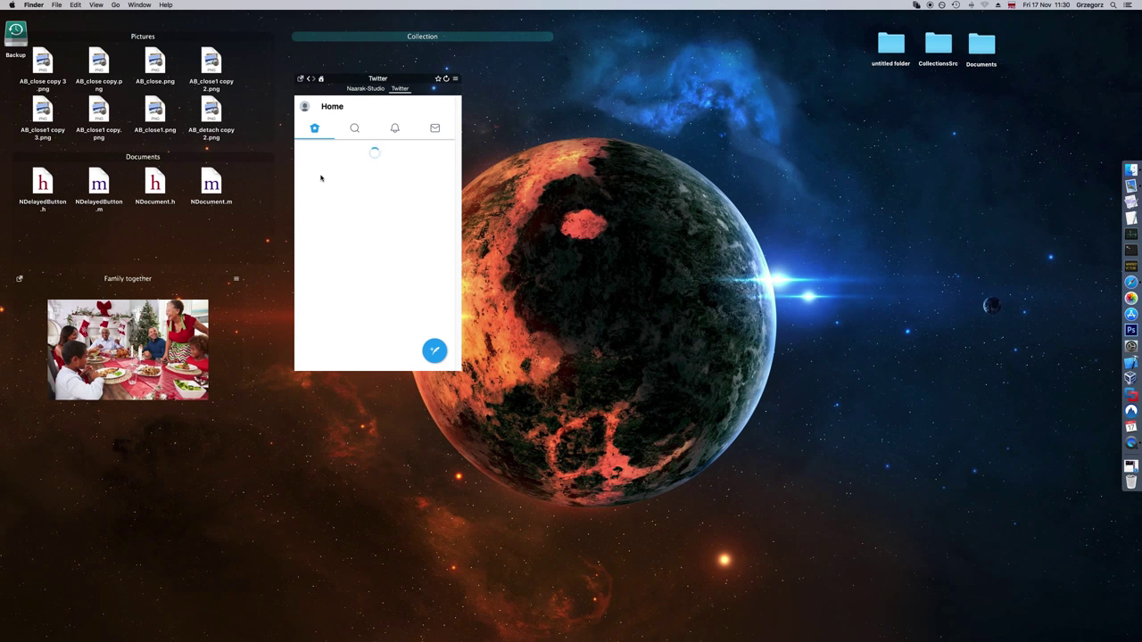
# Step: Open the existing conversation in Twitter's messages and send "I've got a news for you"
pyautogui.click(434, 129)
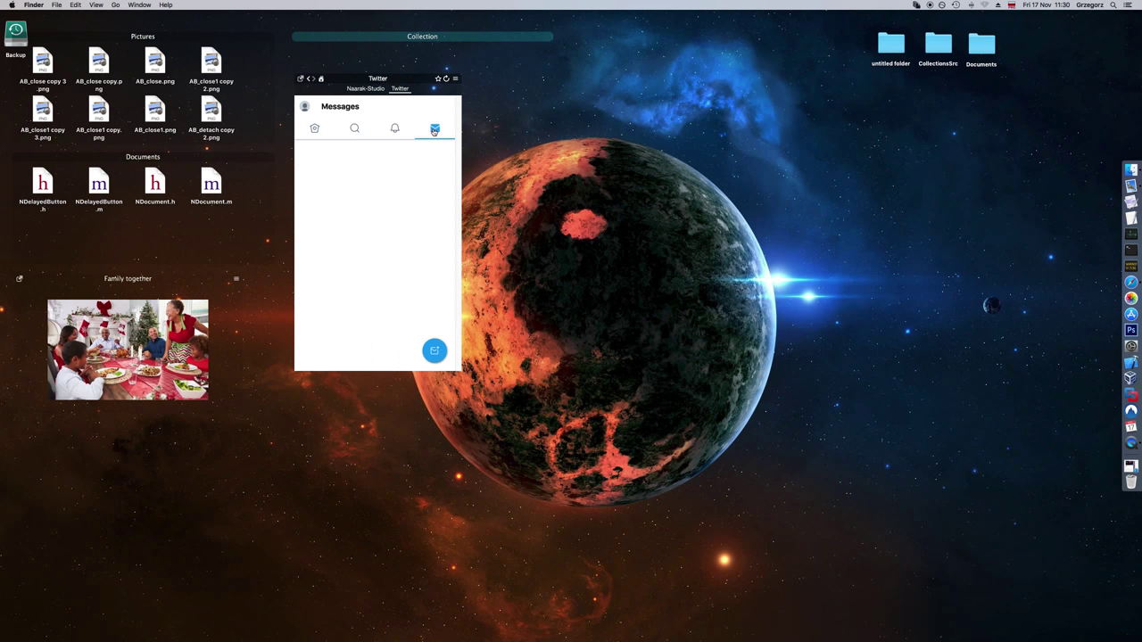
pyautogui.click(375, 155)
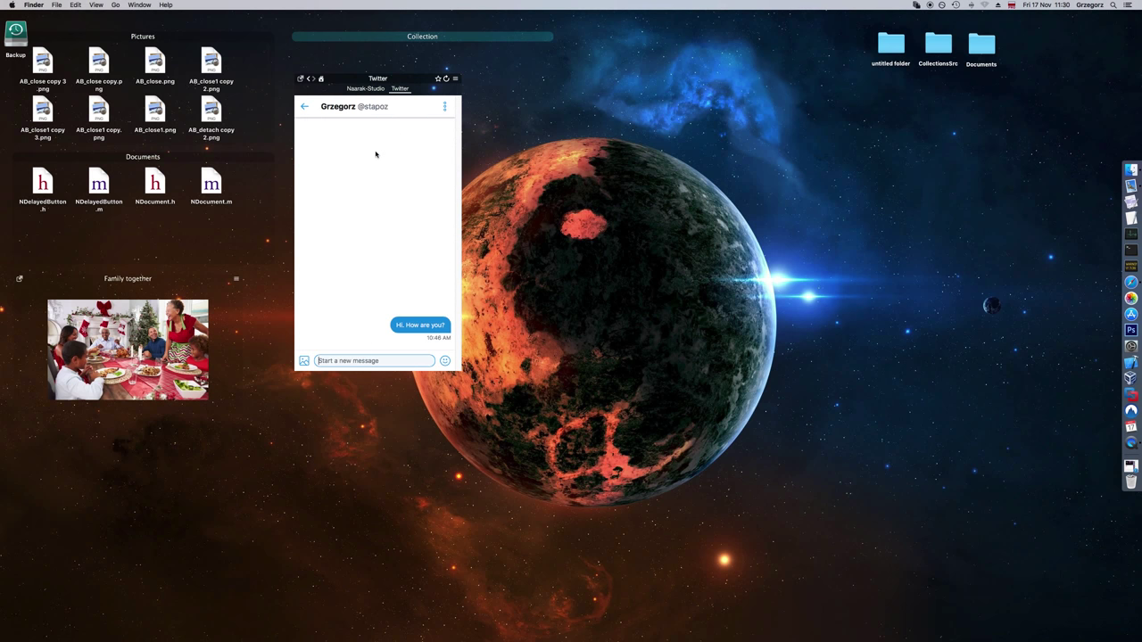
pyautogui.click(366, 360)
pyautogui.write("I've got ")
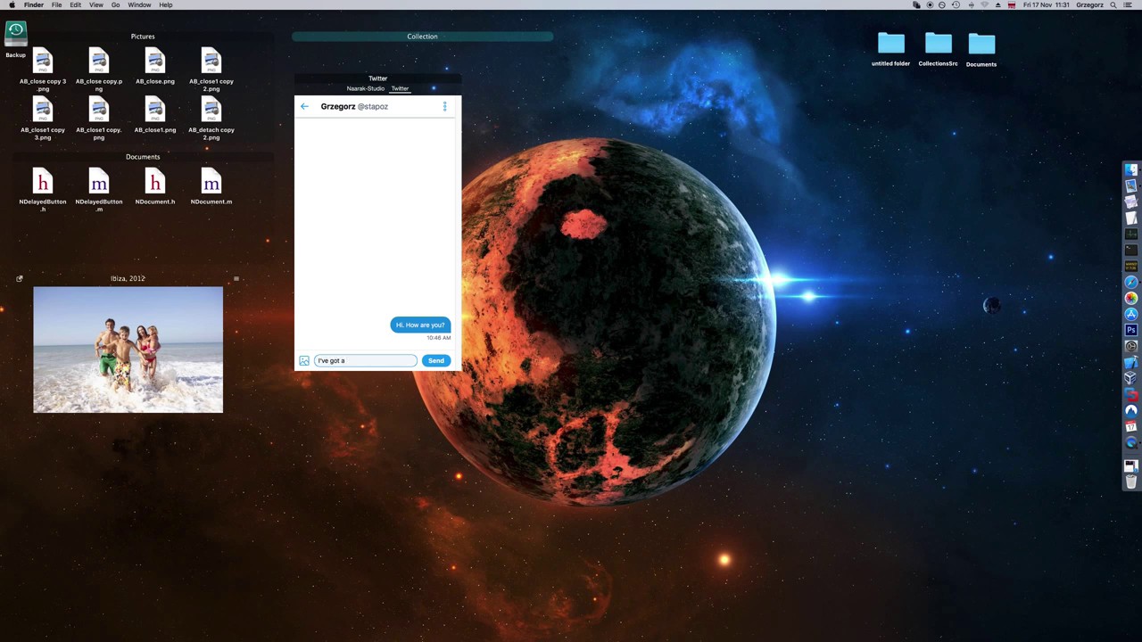
pyautogui.write('a news for you')
pyautogui.click(448, 366)
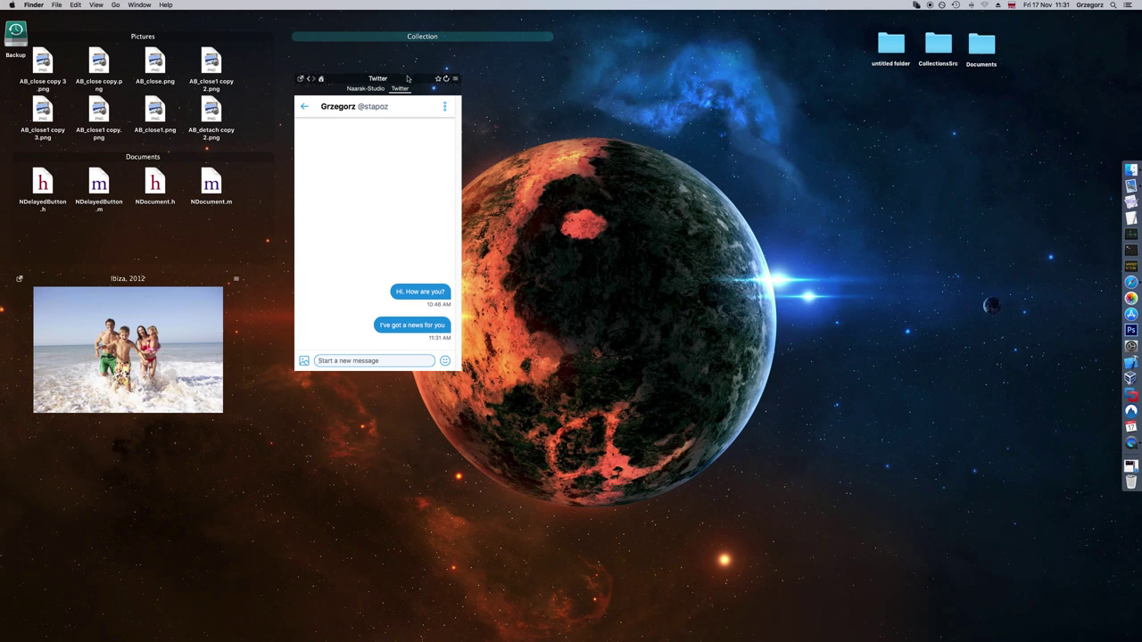
# Step: Move the web view up closer to the cyan collection and switch it to the Naarak-Studio tab
pyautogui.click(365, 66)
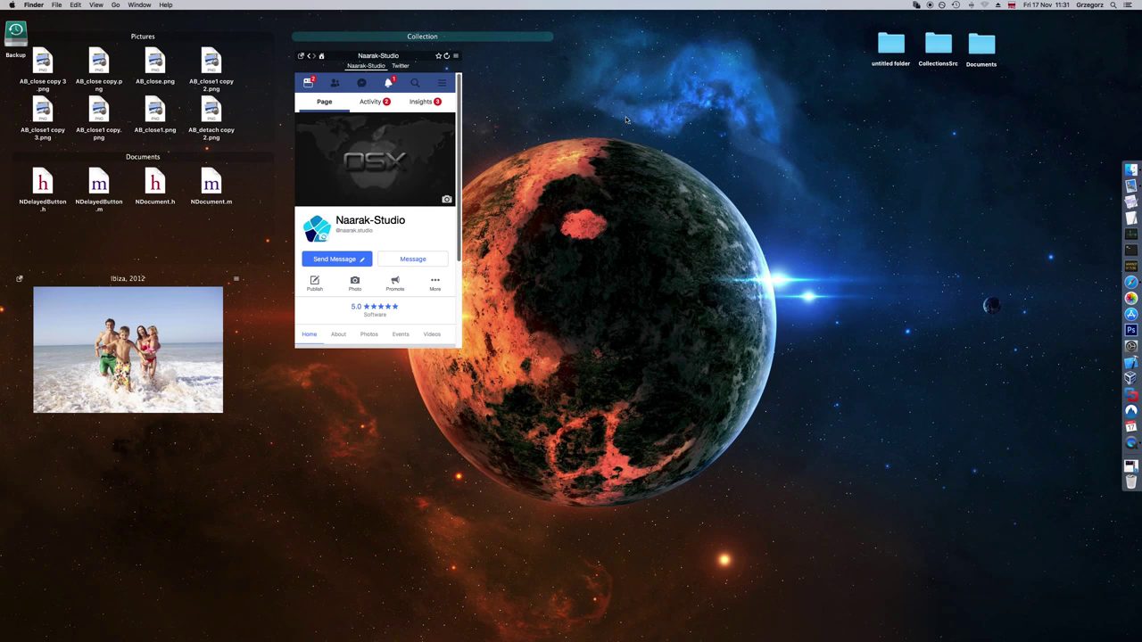